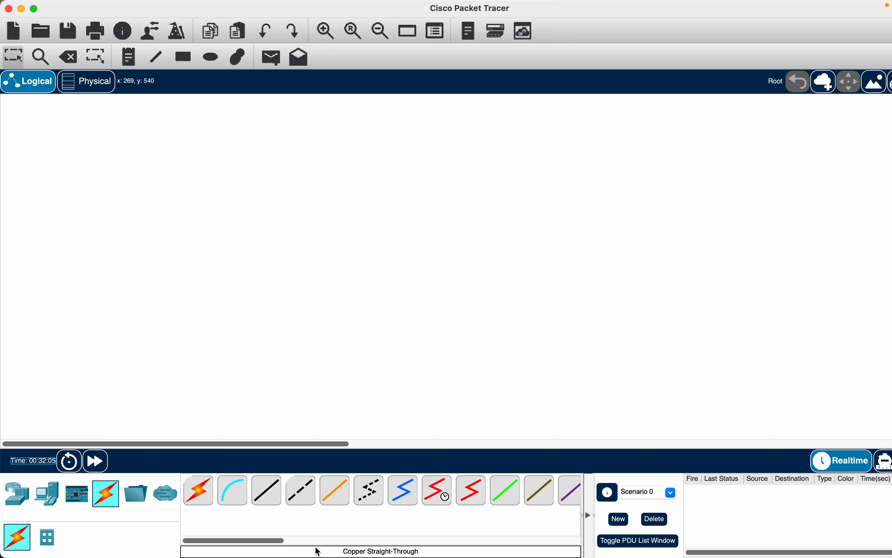
Place six PC end devices in a loose row across the lower half of the logical workspace.
{"action": "left_click", "coordinate": [25, 495]}
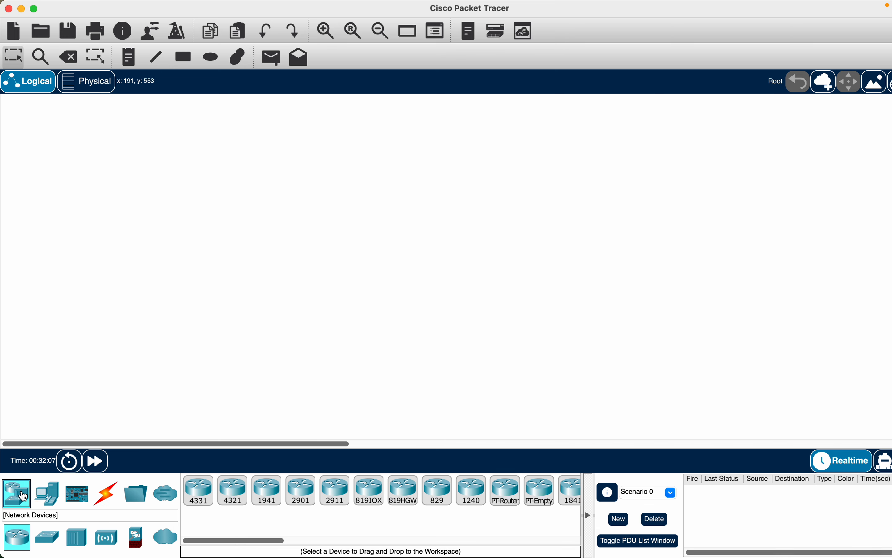
{"action": "left_click", "coordinate": [46, 493]}
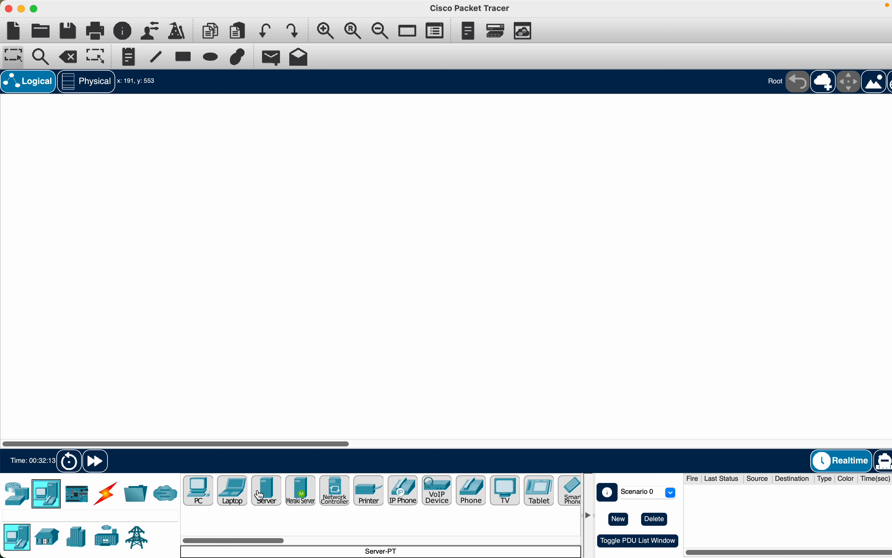
{"action": "left_click", "coordinate": [204, 497]}
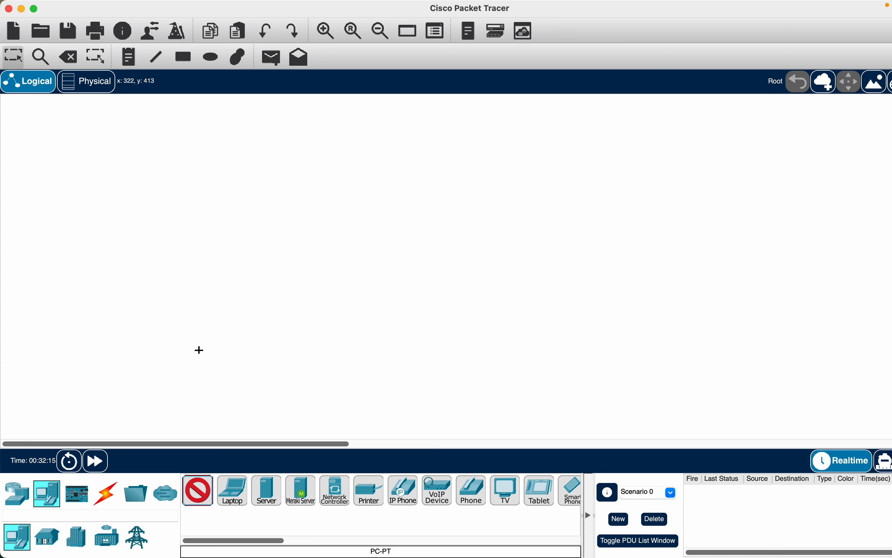
{"action": "left_click", "coordinate": [179, 332]}
{"action": "left_click", "coordinate": [244, 329]}
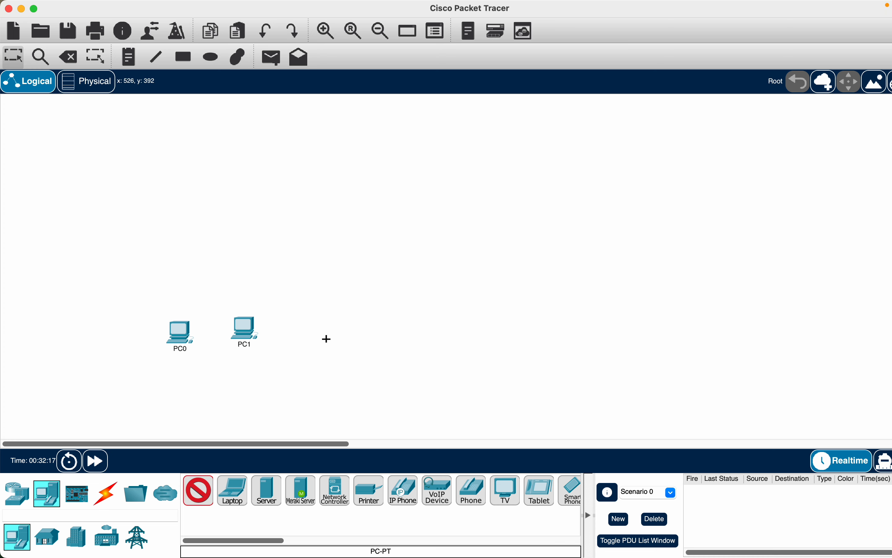
{"action": "left_click", "coordinate": [329, 339]}
{"action": "left_click", "coordinate": [463, 347]}
{"action": "left_click", "coordinate": [594, 337]}
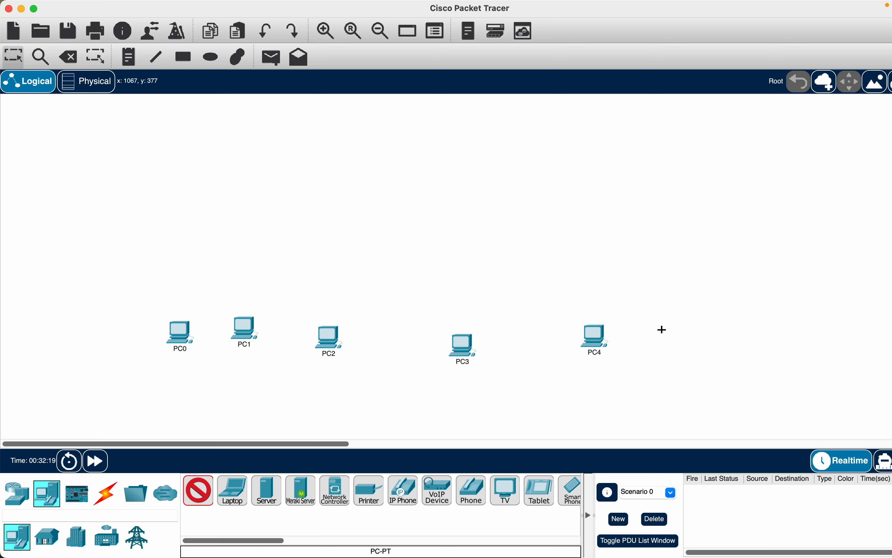
{"action": "left_click", "coordinate": [662, 329]}
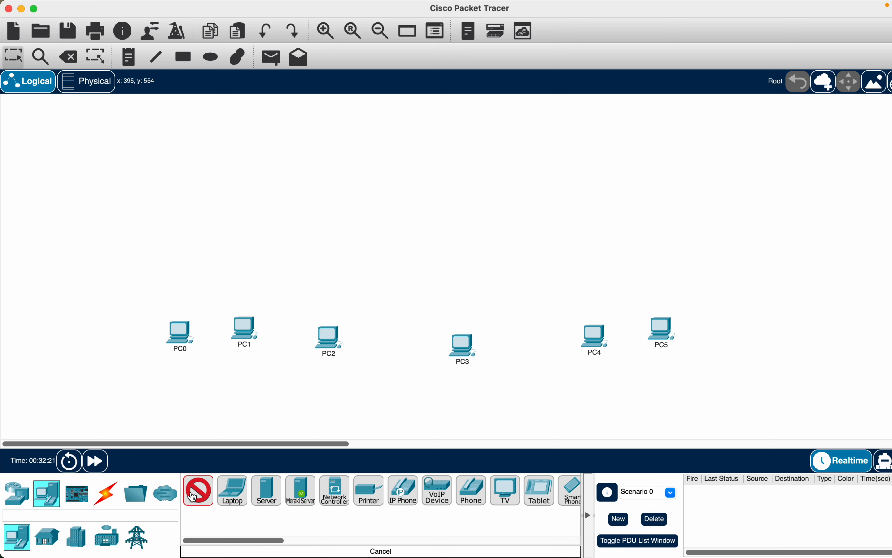
Add a 2960 switch above the middle of the PC row.
{"action": "left_click", "coordinate": [23, 497]}
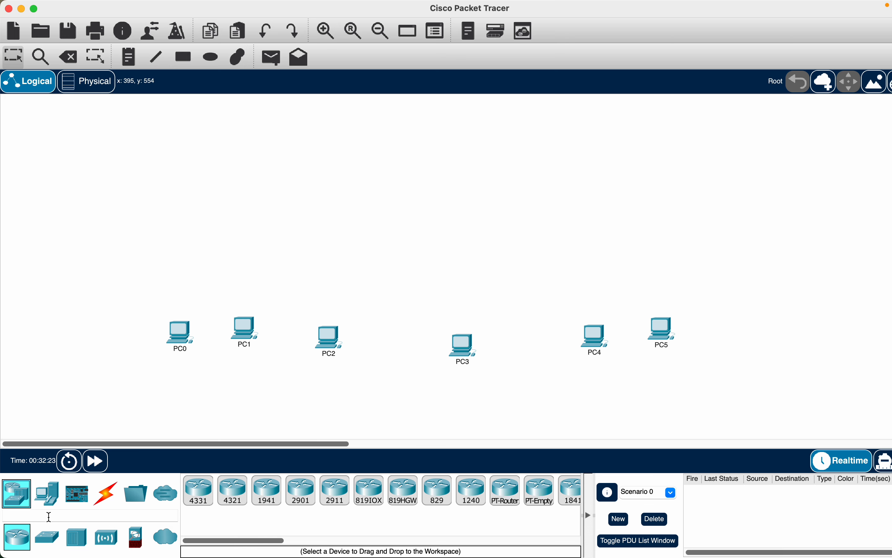
{"action": "left_click", "coordinate": [47, 536]}
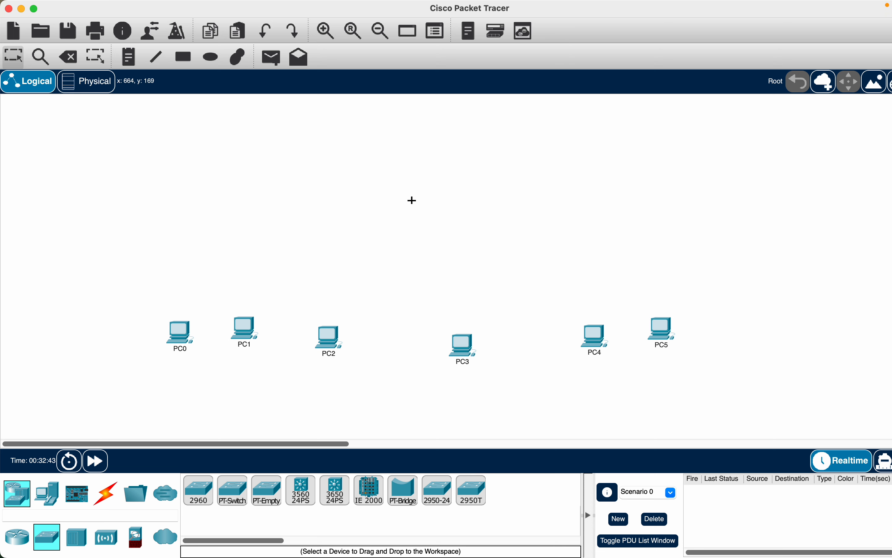
{"action": "left_click", "coordinate": [192, 495]}
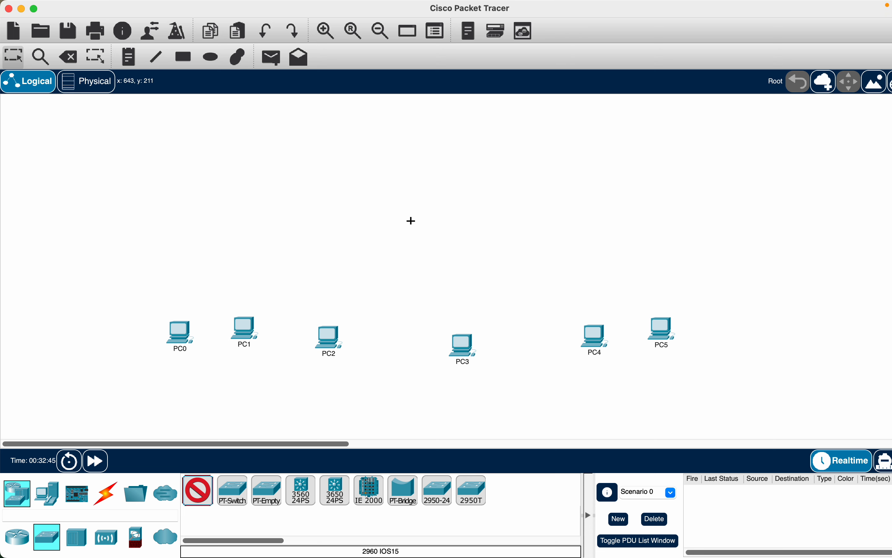
{"action": "left_click", "coordinate": [427, 200]}
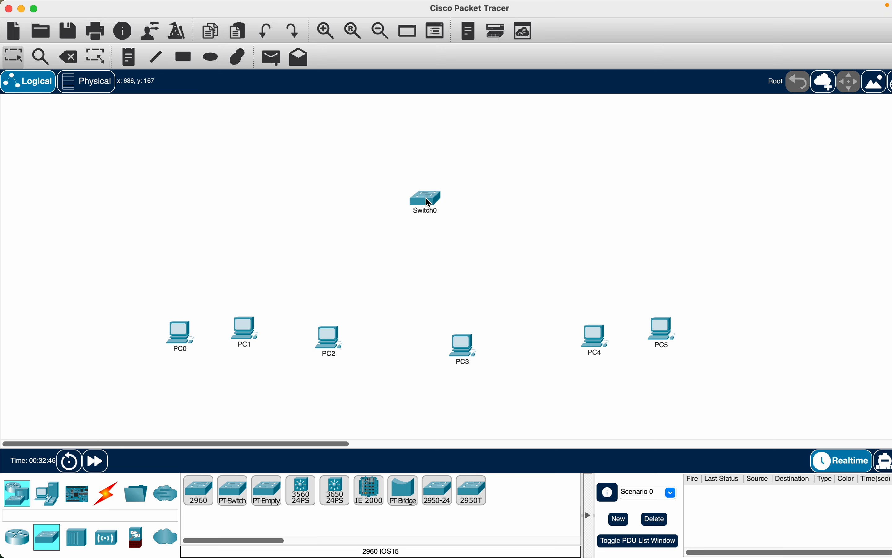
Connect PC0, PC1 and PC2 to Switch0 using the automatically chosen connection type.
{"action": "left_click", "coordinate": [103, 497]}
{"action": "left_click", "coordinate": [198, 490]}
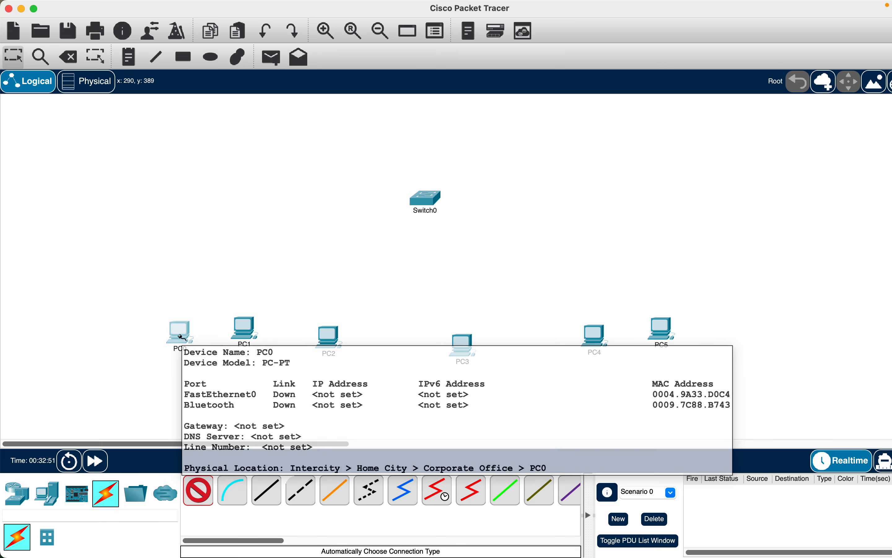
{"action": "left_click", "coordinate": [180, 336]}
{"action": "left_click", "coordinate": [424, 203]}
{"action": "left_click", "coordinate": [247, 326]}
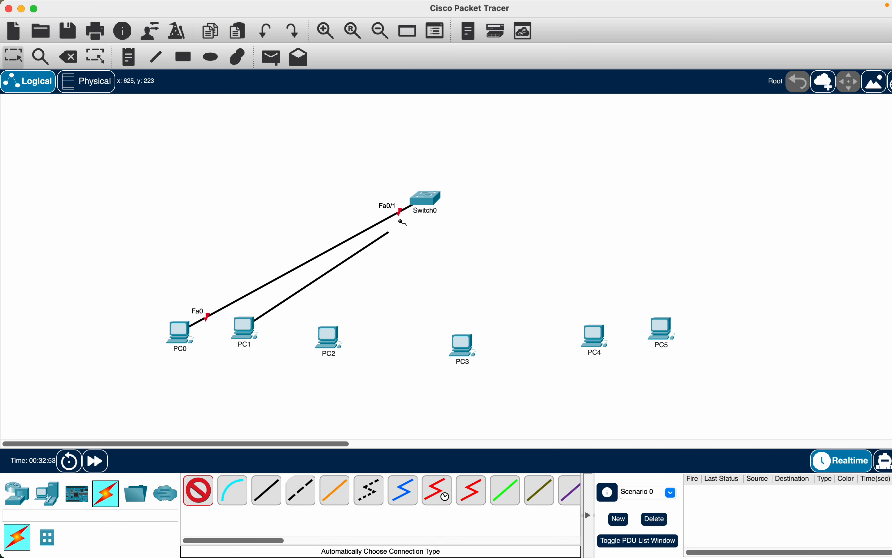
{"action": "left_click", "coordinate": [427, 203]}
{"action": "left_click", "coordinate": [326, 350]}
{"action": "left_click", "coordinate": [424, 213]}
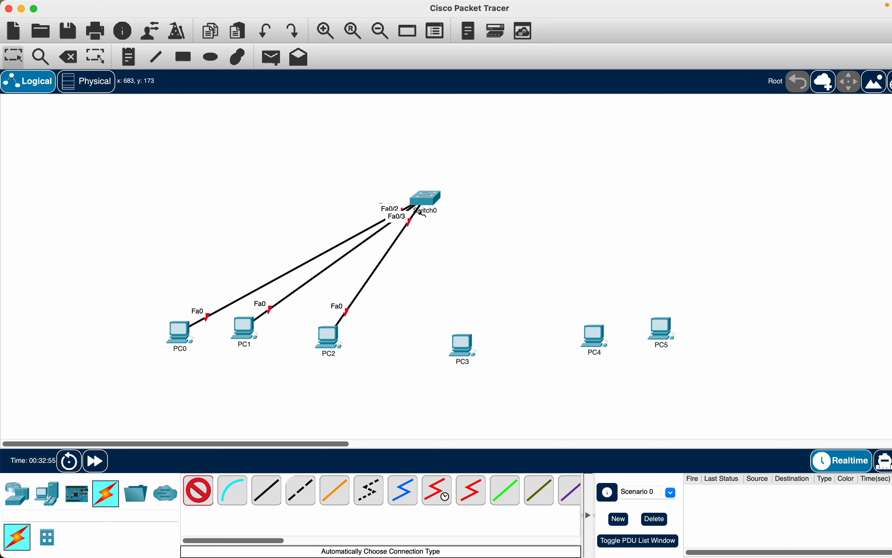
Connect PC3, PC4 and PC5 to Switch0 with automatically chosen cables.
{"action": "left_click", "coordinate": [457, 341]}
{"action": "left_click", "coordinate": [437, 201]}
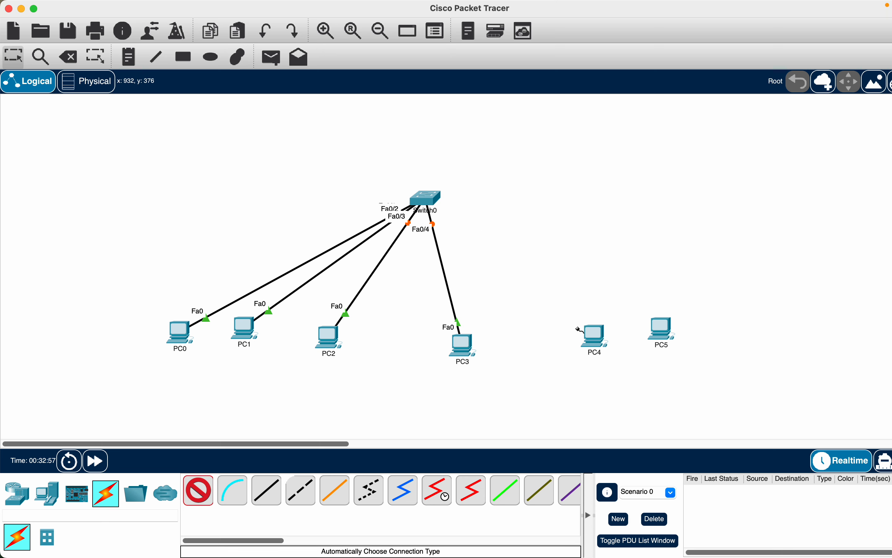
{"action": "left_click", "coordinate": [597, 335]}
{"action": "left_click", "coordinate": [431, 199]}
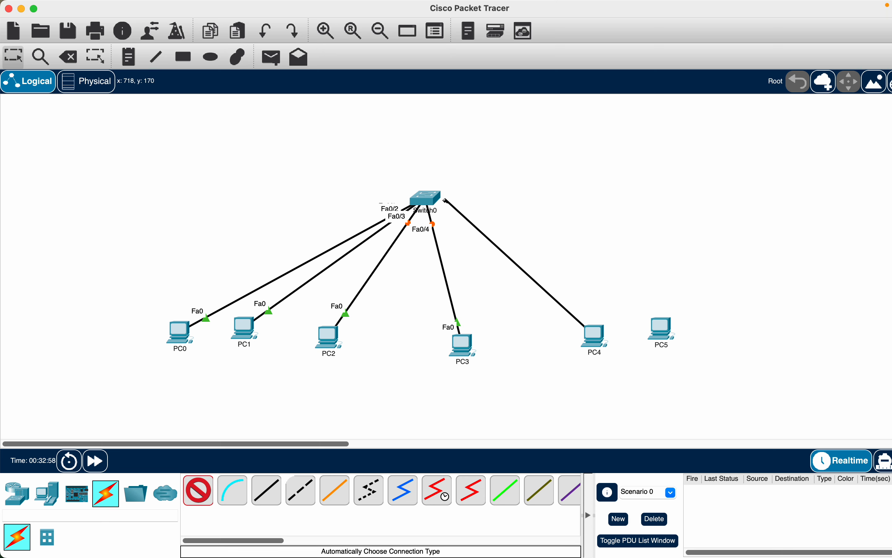
{"action": "left_click", "coordinate": [662, 333]}
{"action": "left_click", "coordinate": [430, 200]}
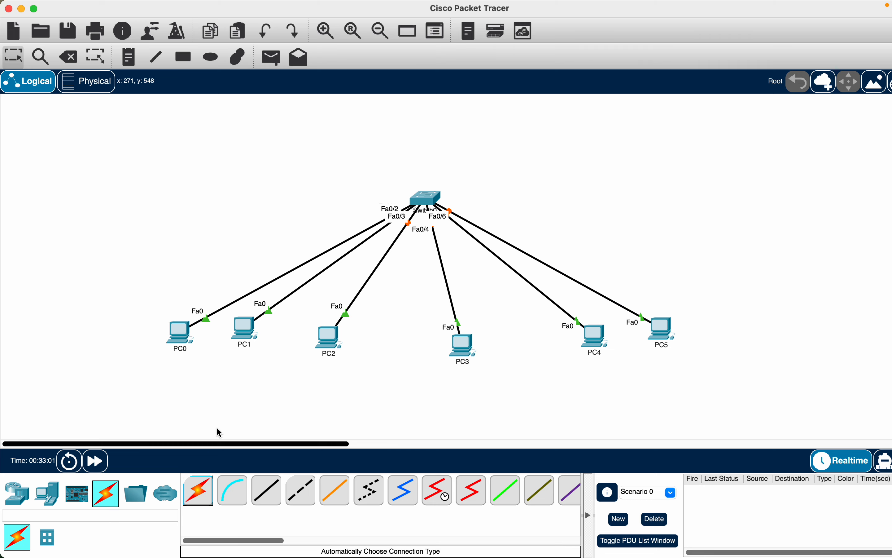
View PC0's IP Configuration for FastEthernet0 and close the device window.
{"action": "left_click", "coordinate": [182, 336]}
{"action": "left_click", "coordinate": [472, 120]}
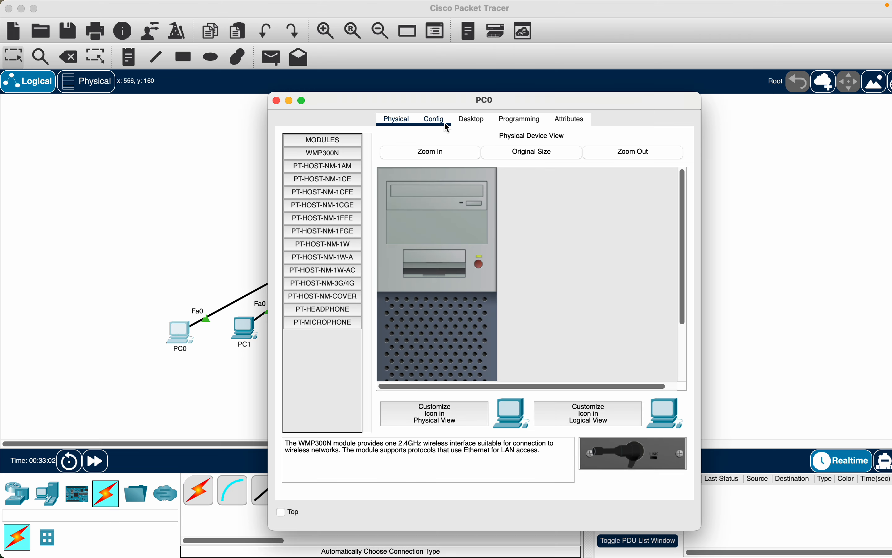
{"action": "left_click", "coordinate": [333, 186]}
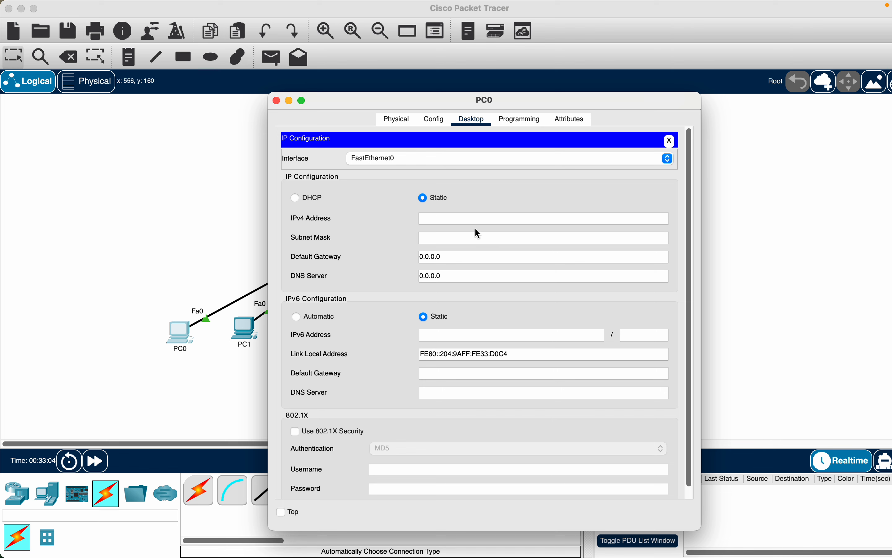
{"action": "left_click", "coordinate": [277, 101]}
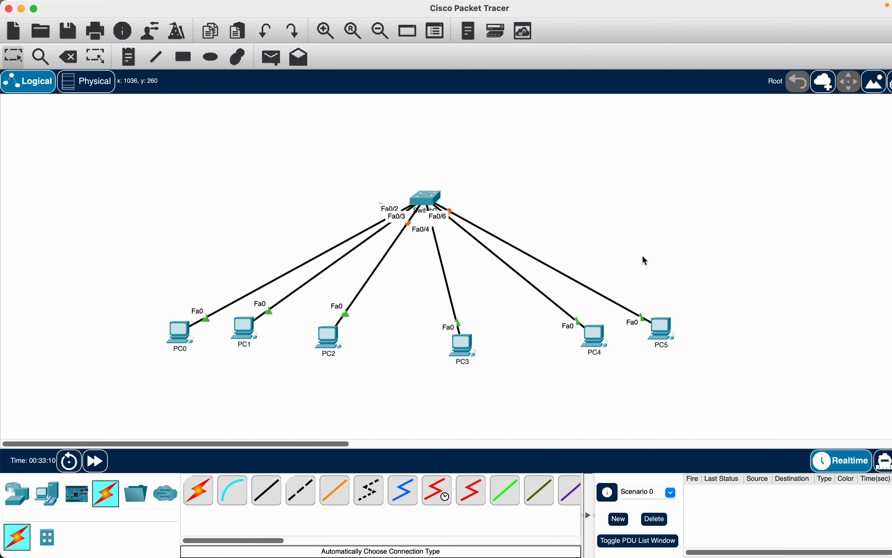
Move Switch0 down to the centre and spread the six PCs in a wide arc around and below it.
{"action": "left_click_drag", "start_coordinate": [420, 201], "coordinate": [409, 276]}
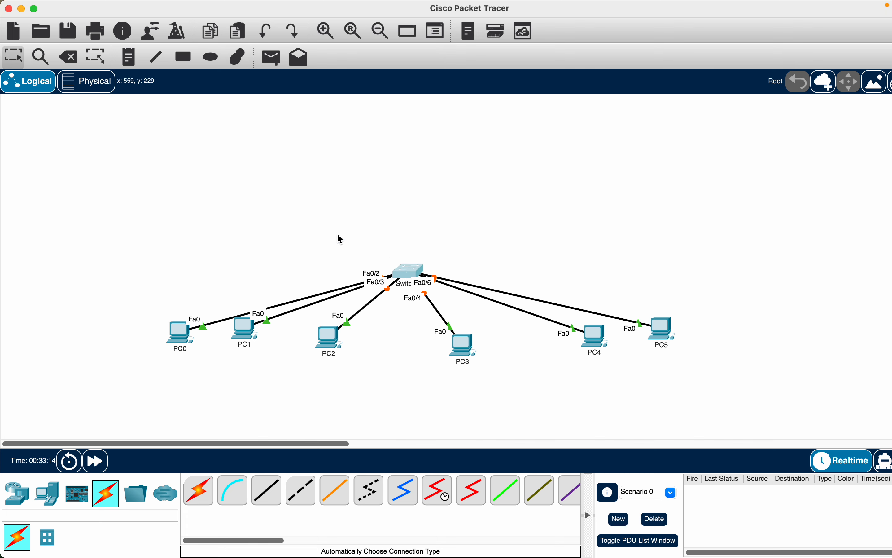
{"action": "left_click_drag", "start_coordinate": [185, 334], "coordinate": [189, 250]}
{"action": "left_click_drag", "start_coordinate": [253, 325], "coordinate": [209, 343]}
{"action": "left_click_drag", "start_coordinate": [332, 342], "coordinate": [364, 390]}
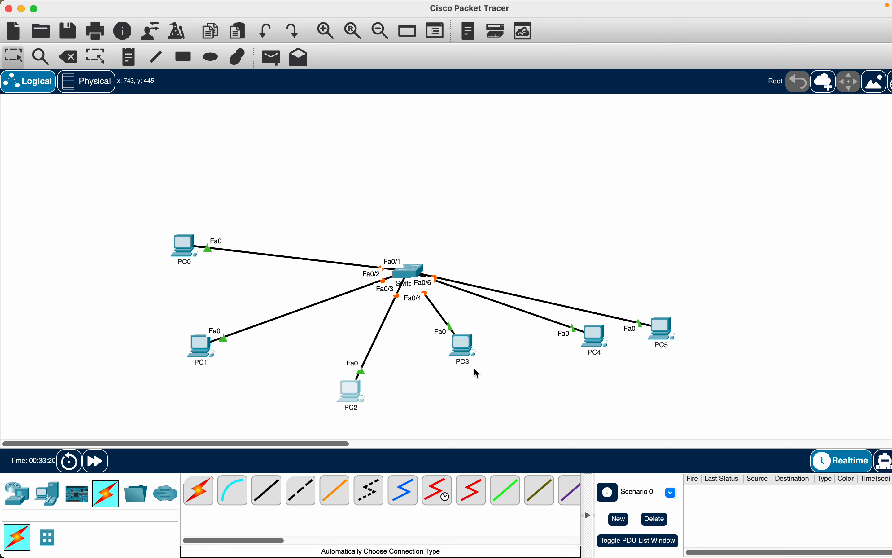
{"action": "left_click_drag", "start_coordinate": [468, 347], "coordinate": [464, 398]}
{"action": "left_click_drag", "start_coordinate": [586, 338], "coordinate": [562, 386]}
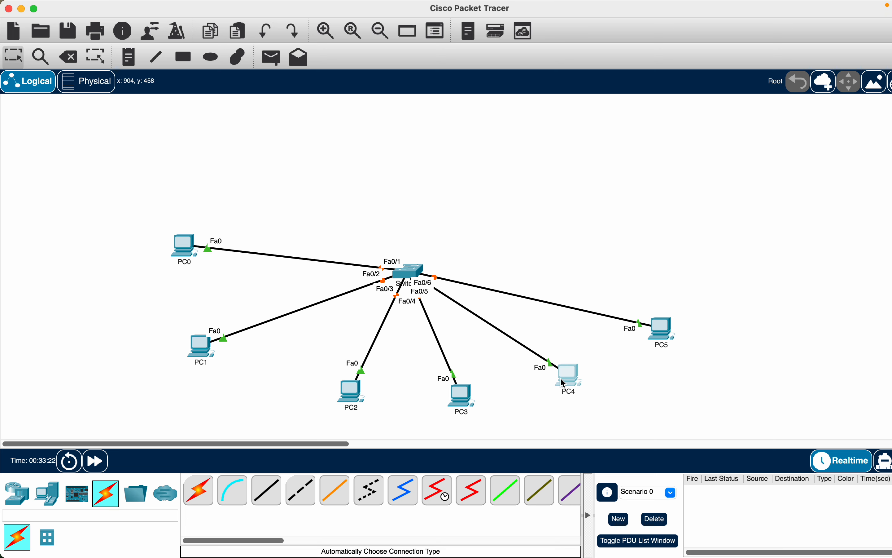
{"action": "left_click_drag", "start_coordinate": [673, 324], "coordinate": [708, 270]}
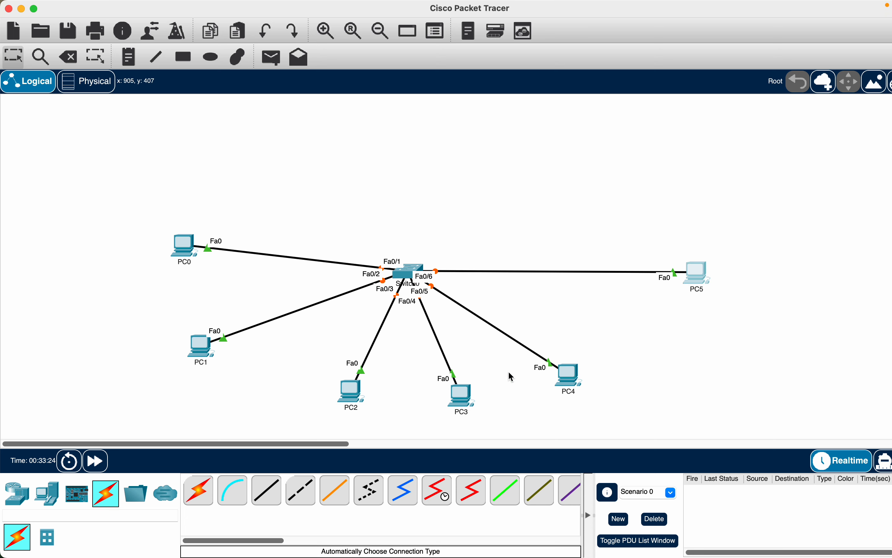
Add a PT-Router to the workspace above Switch0.
{"action": "left_click", "coordinate": [16, 493]}
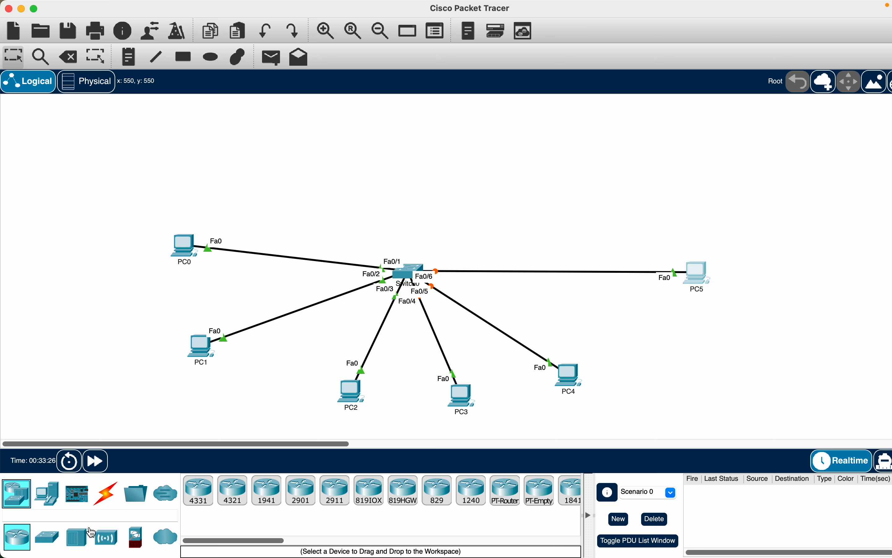
{"action": "left_click", "coordinate": [507, 494]}
{"action": "left_click", "coordinate": [464, 192]}
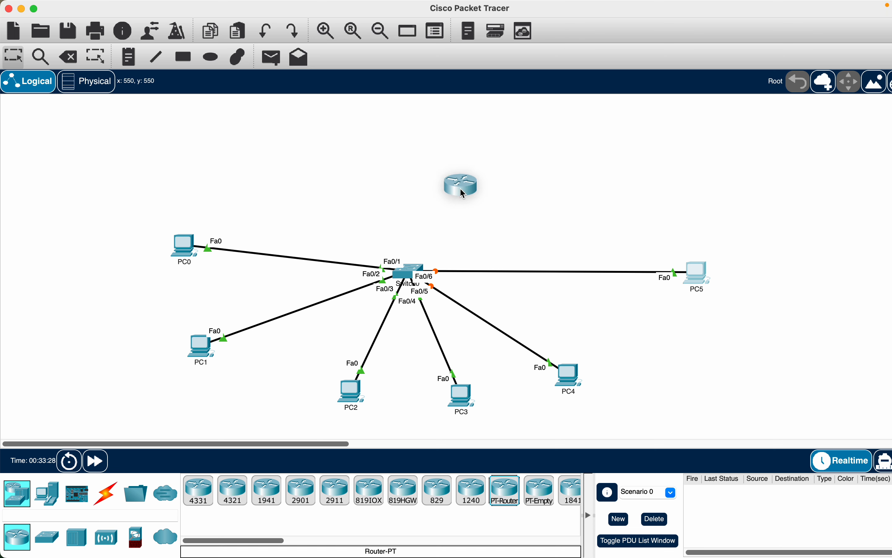
{"action": "left_click", "coordinate": [421, 138]}
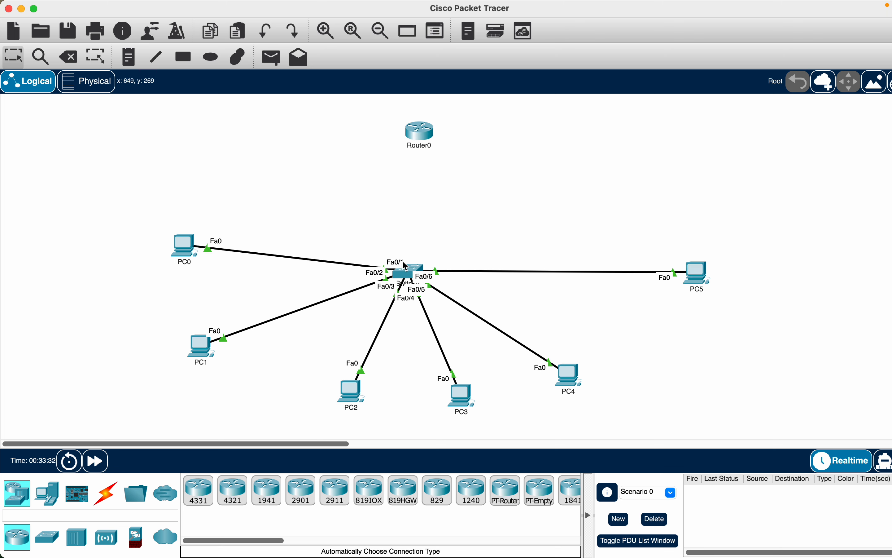
Connect Switch0 to Router0 using the automatically chosen connection type.
{"action": "left_click", "coordinate": [105, 494]}
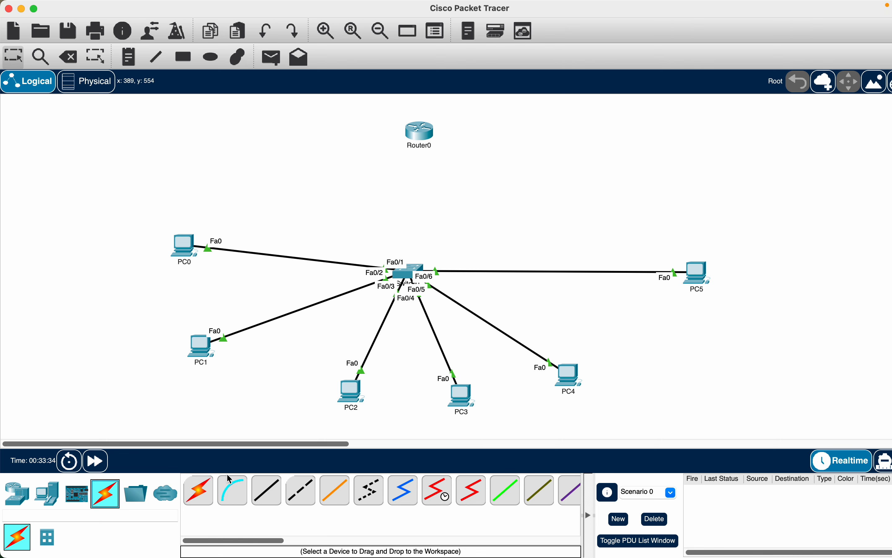
{"action": "left_click", "coordinate": [199, 490]}
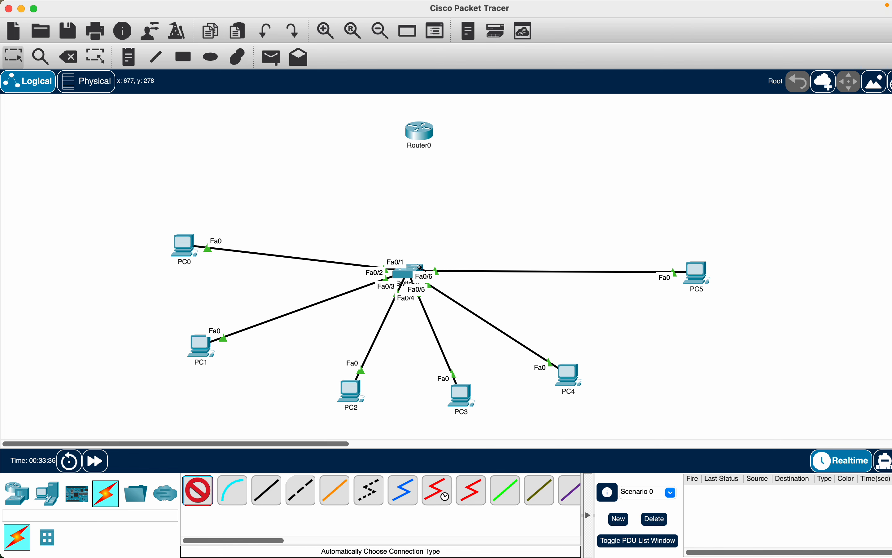
{"action": "left_click", "coordinate": [413, 280]}
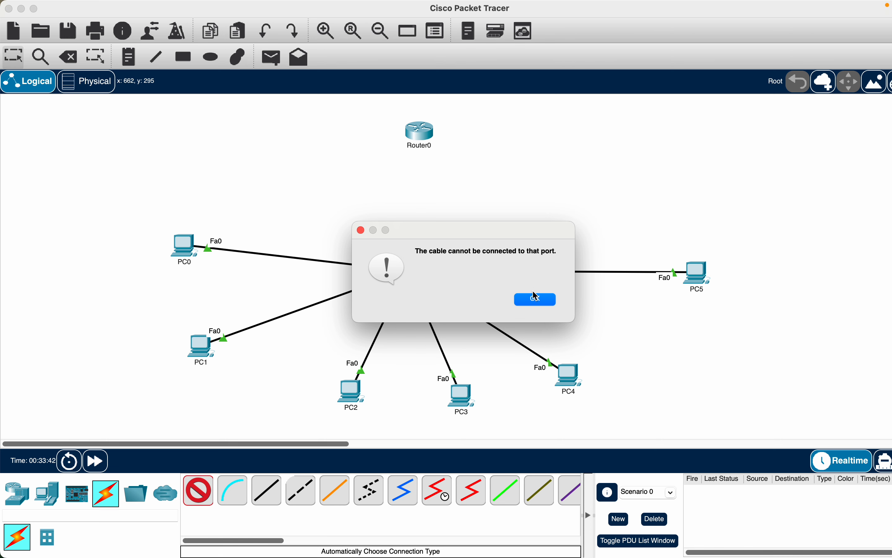
{"action": "left_click", "coordinate": [527, 300]}
{"action": "left_click", "coordinate": [432, 282]}
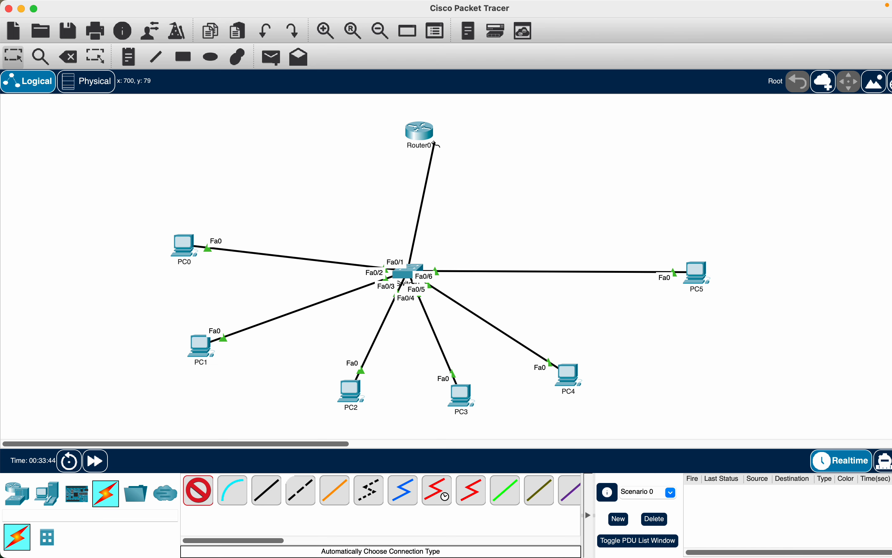
{"action": "left_click", "coordinate": [421, 137]}
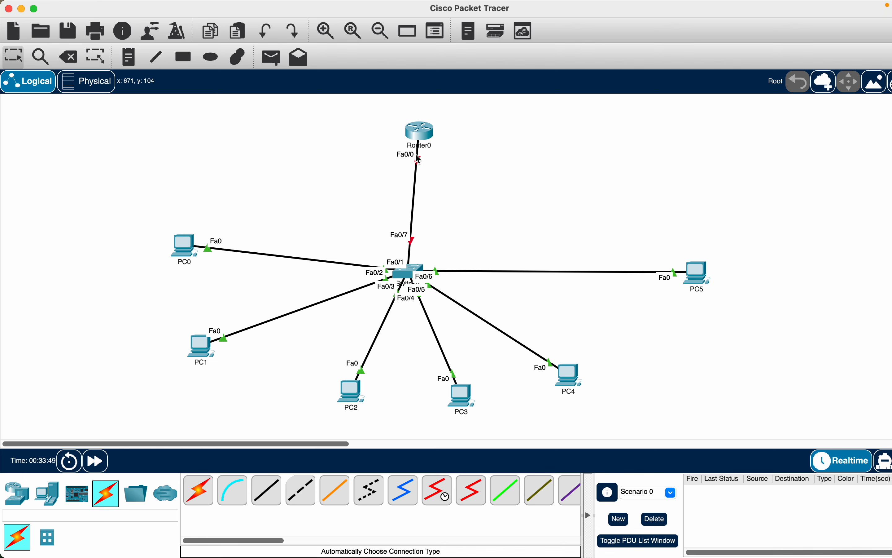
Centre Router0 above Switch0 and pull the PCs into a tighter, more even arc around and below the switch.
{"action": "left_click_drag", "start_coordinate": [419, 137], "coordinate": [474, 143]}
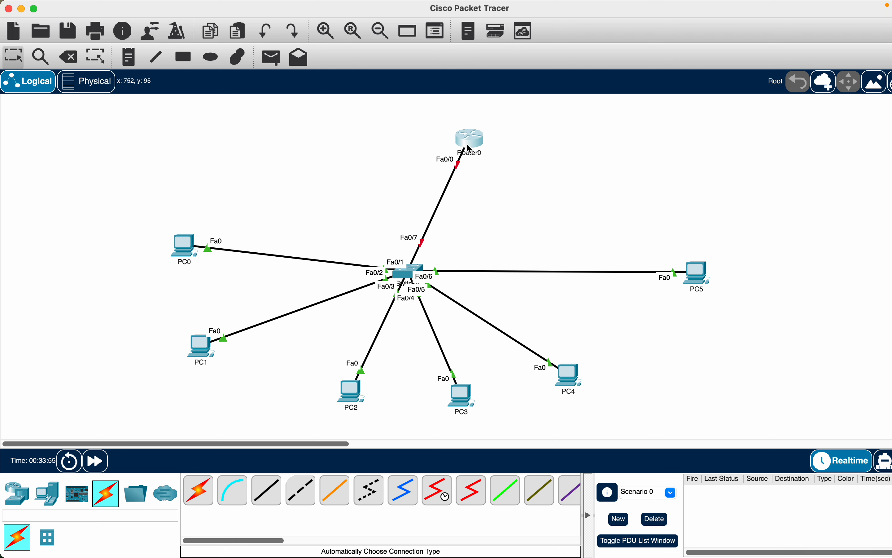
{"action": "left_click_drag", "start_coordinate": [475, 146], "coordinate": [421, 140]}
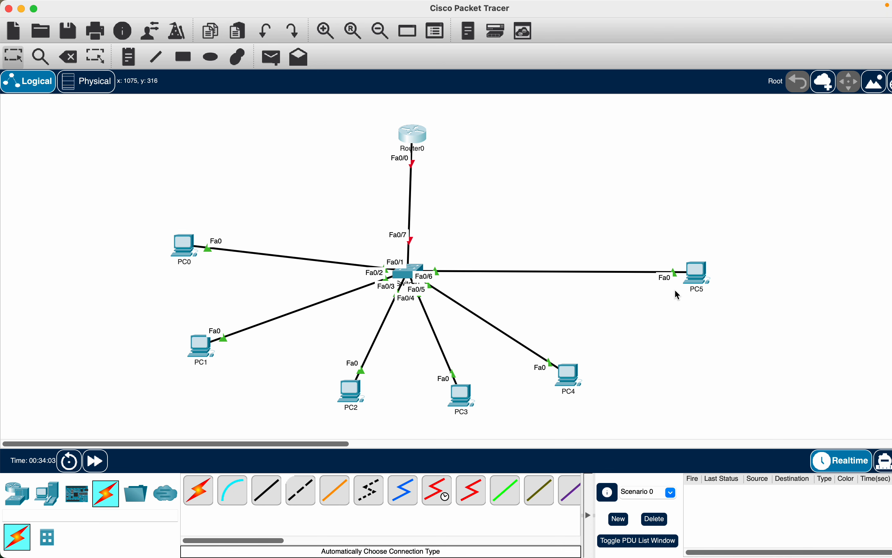
{"action": "left_click_drag", "start_coordinate": [693, 277], "coordinate": [590, 306]}
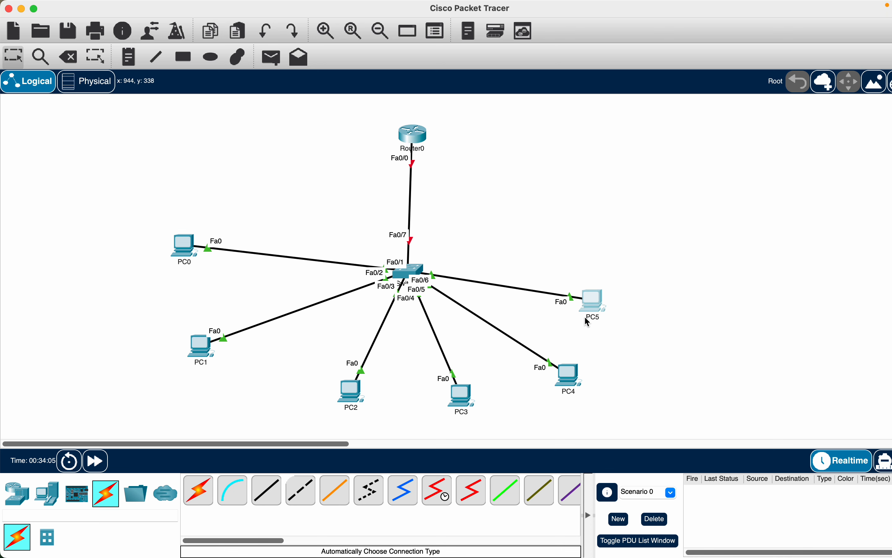
{"action": "left_click_drag", "start_coordinate": [569, 378], "coordinate": [547, 366]}
{"action": "left_click_drag", "start_coordinate": [471, 399], "coordinate": [483, 392]}
{"action": "left_click_drag", "start_coordinate": [364, 404], "coordinate": [380, 399]}
{"action": "left_click_drag", "start_coordinate": [201, 349], "coordinate": [264, 363]}
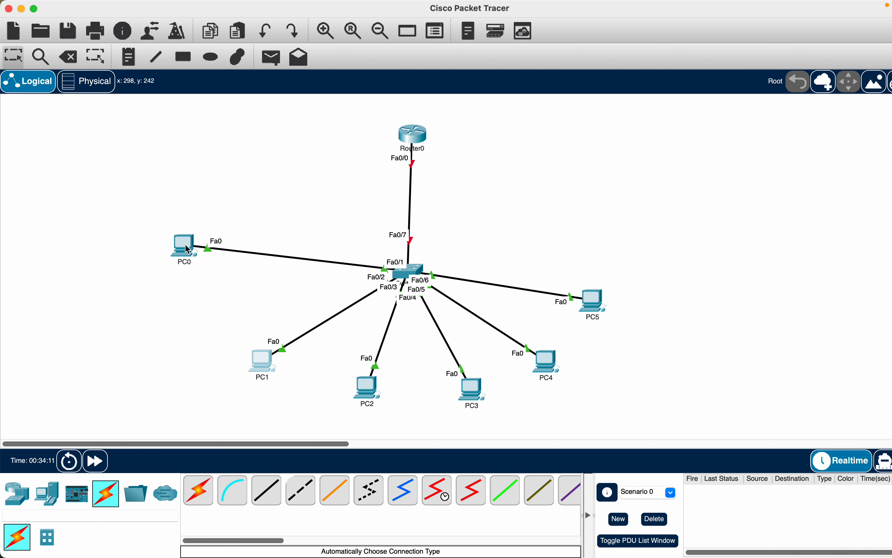
{"action": "left_click_drag", "start_coordinate": [186, 249], "coordinate": [221, 282]}
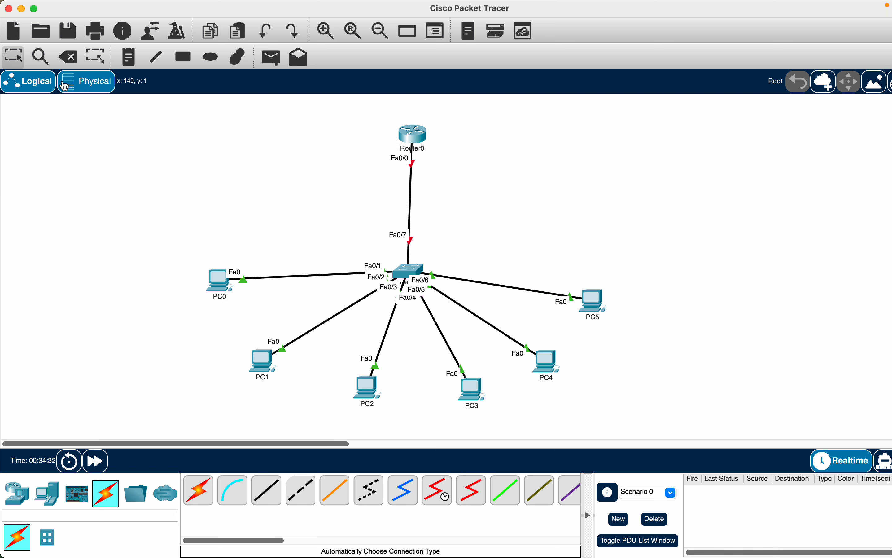
{"action": "left_click", "coordinate": [40, 57]}
{"action": "left_click", "coordinate": [404, 273]}
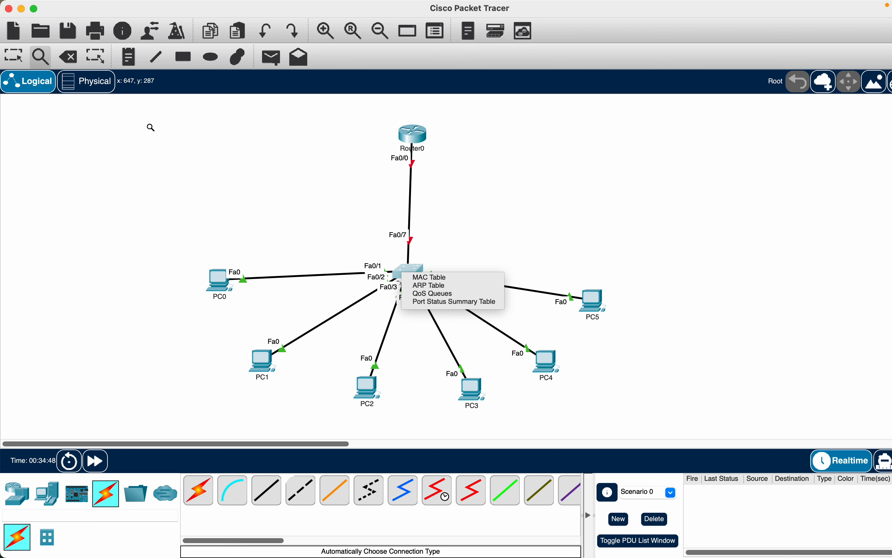
{"action": "key", "text": "Escape"}
{"action": "key", "text": "Escape"}
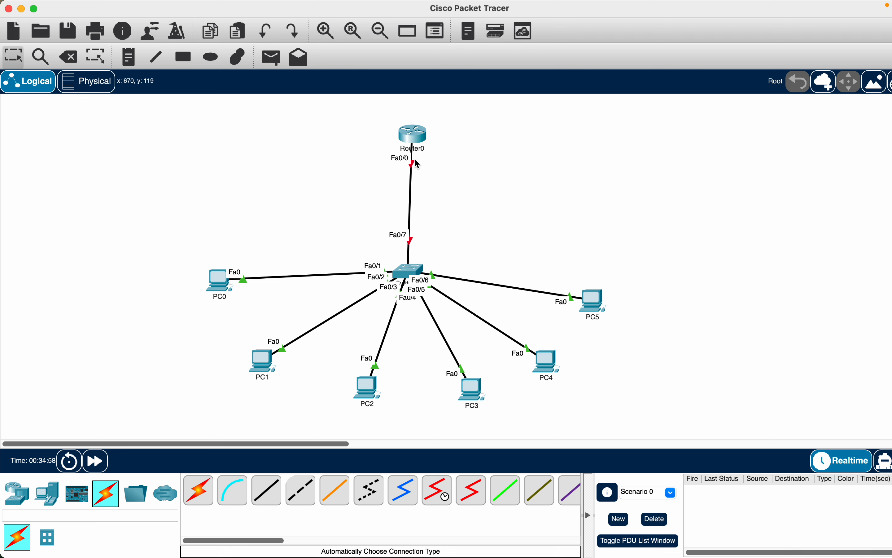
Align Router0 above Switch0 and add a text note reading 192.168.1.0 in the empty area above PC0.
{"action": "mouse_move", "coordinate": [409, 138]}
{"action": "left_mouse_down"}
{"action": "mouse_move", "coordinate": [385, 147]}
{"action": "mouse_move", "coordinate": [407, 145]}
{"action": "mouse_move", "coordinate": [405, 136]}
{"action": "left_mouse_up"}
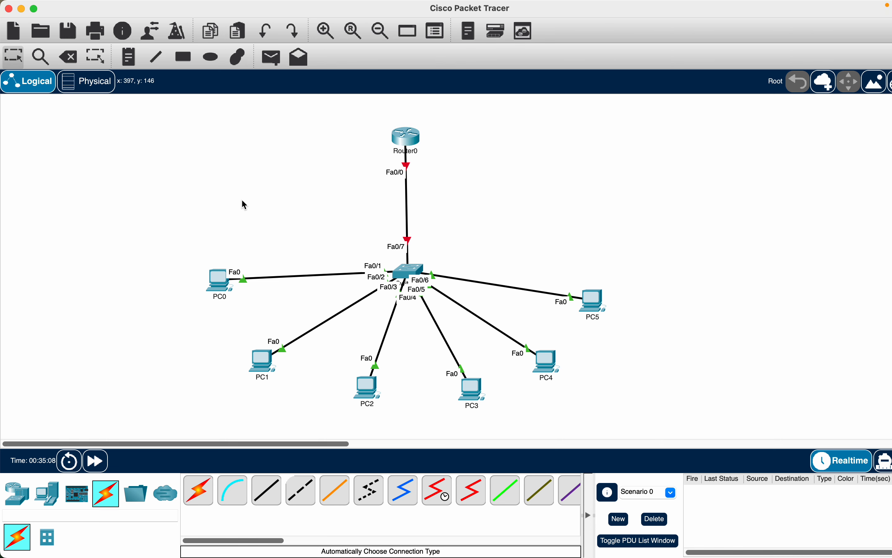
{"action": "left_click_drag", "start_coordinate": [407, 145], "coordinate": [412, 146]}
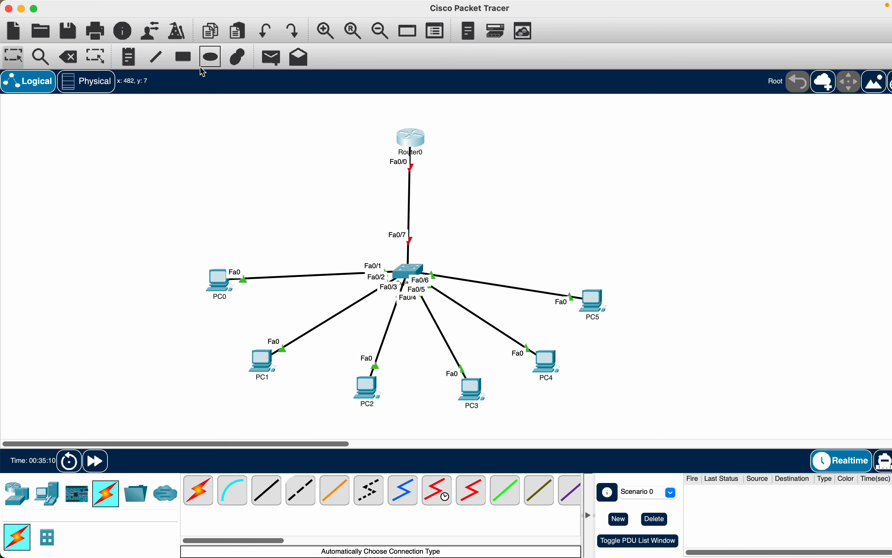
{"action": "left_click", "coordinate": [128, 58]}
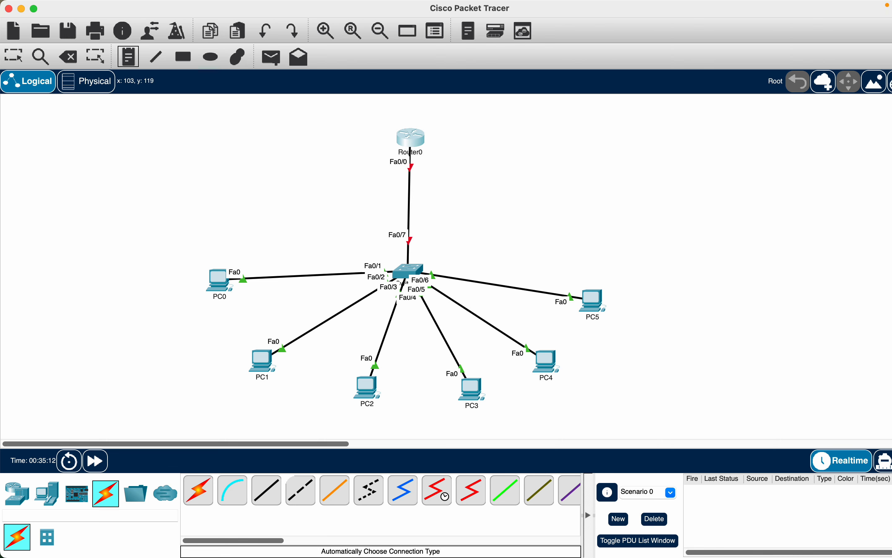
{"action": "left_click", "coordinate": [112, 165]}
{"action": "type", "text": "192.168.1.0"}
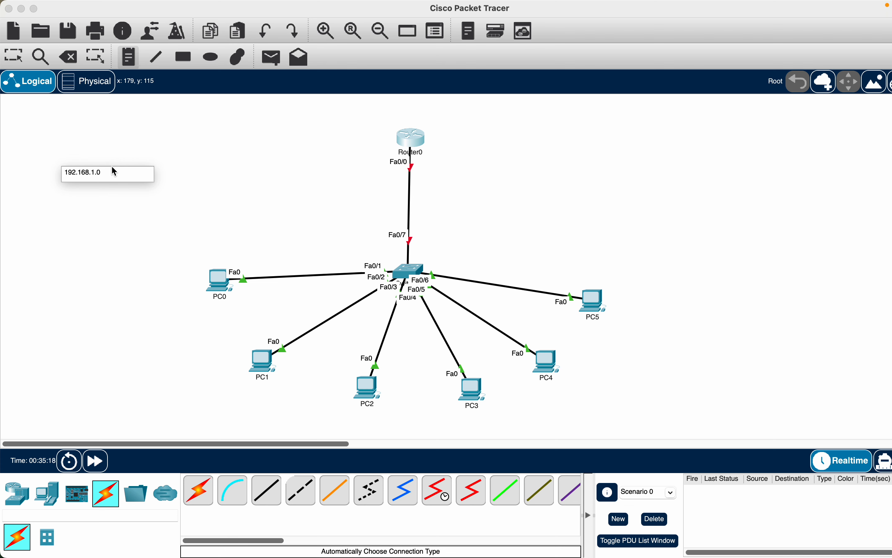
{"action": "left_click", "coordinate": [13, 56]}
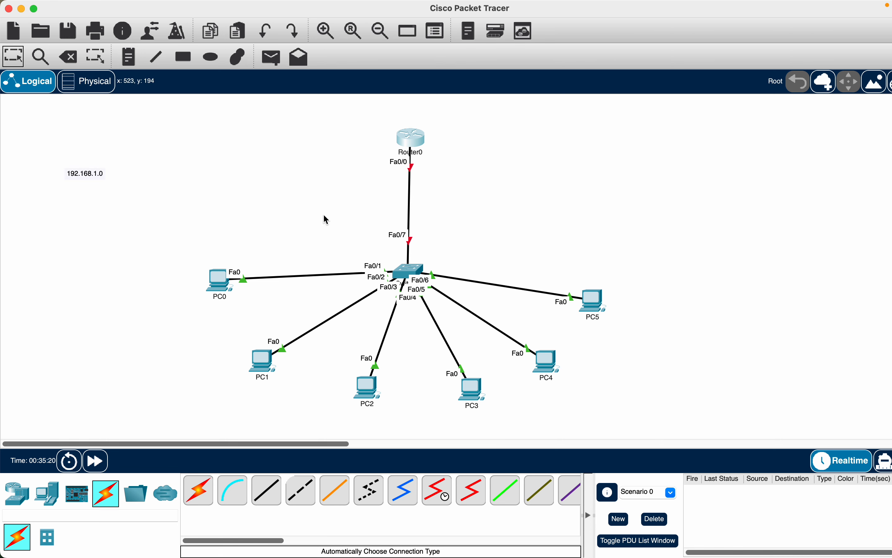
Copy the text of the 192.168.1.0 note and leave the note unedited.
{"action": "double_click", "coordinate": [99, 172]}
{"action": "key", "text": "super+c"}
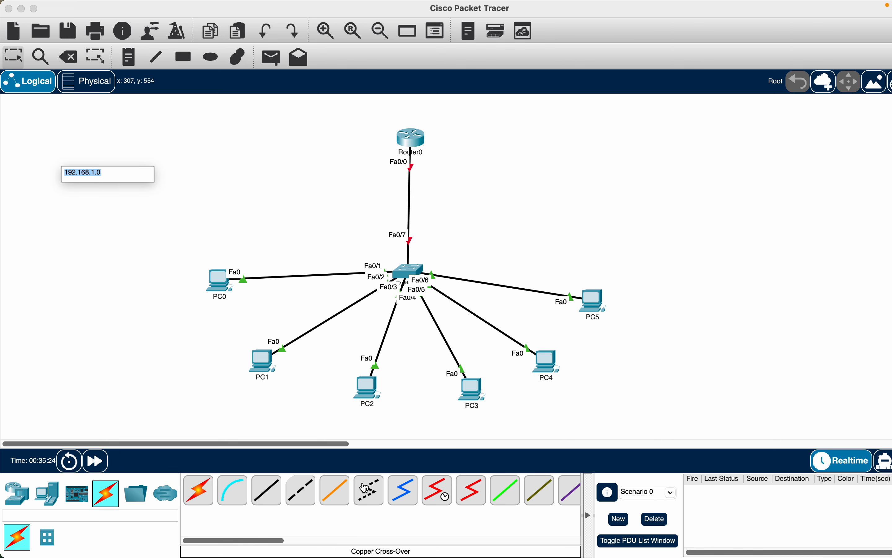
{"action": "left_click", "coordinate": [239, 213]}
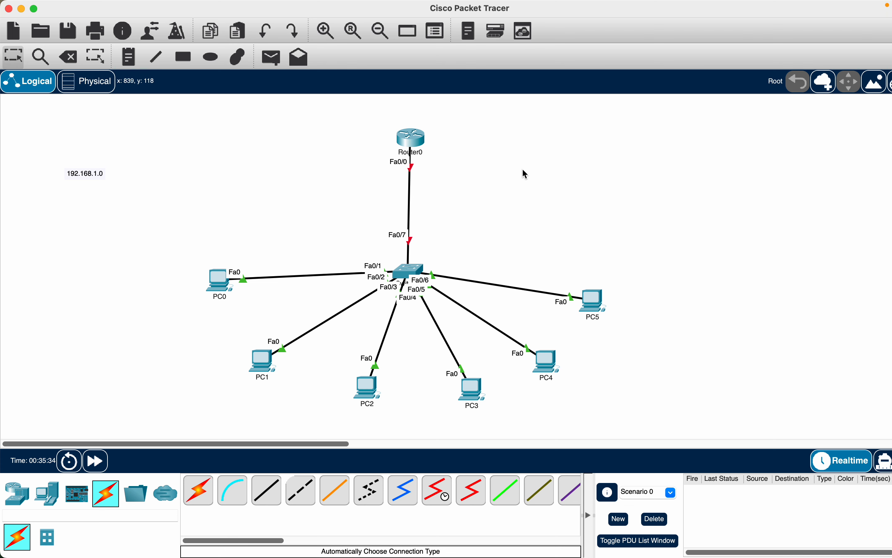
{"action": "double_click", "coordinate": [409, 140]}
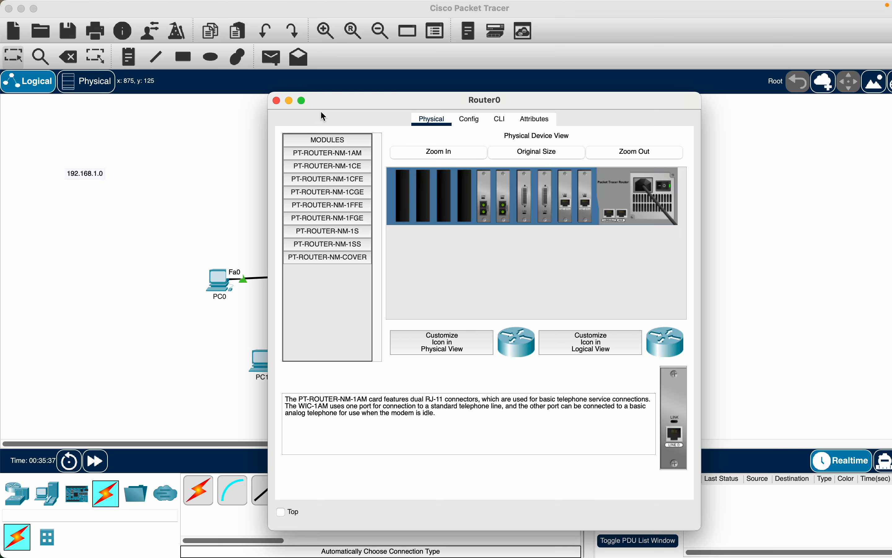
{"action": "left_click", "coordinate": [277, 100]}
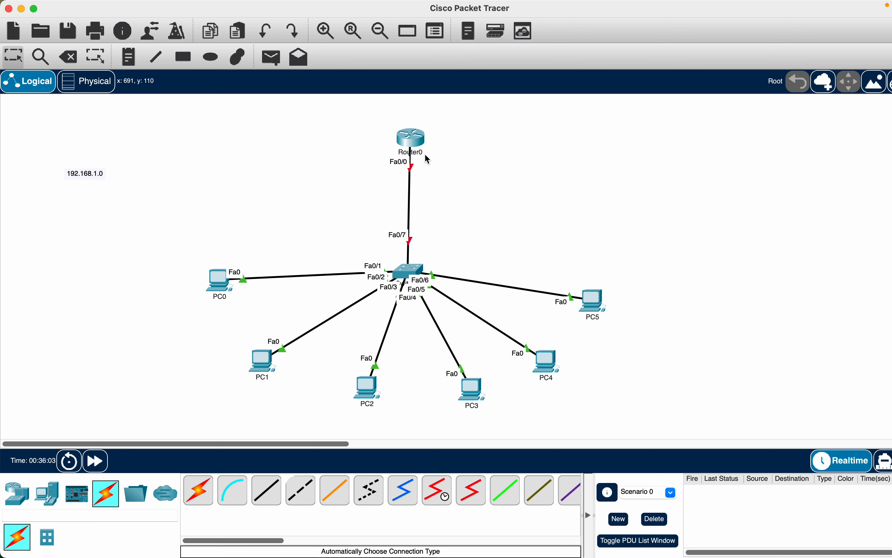
{"action": "left_click", "coordinate": [183, 57]}
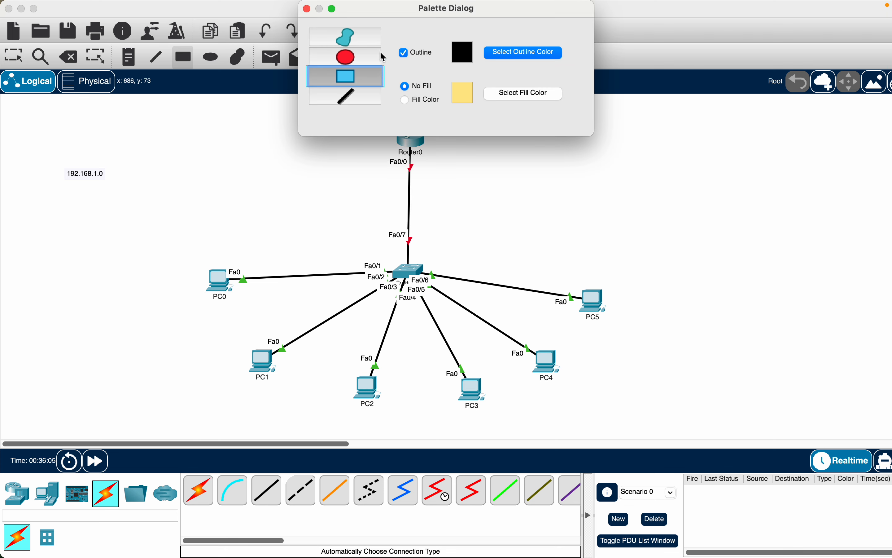
{"action": "left_click", "coordinate": [306, 9]}
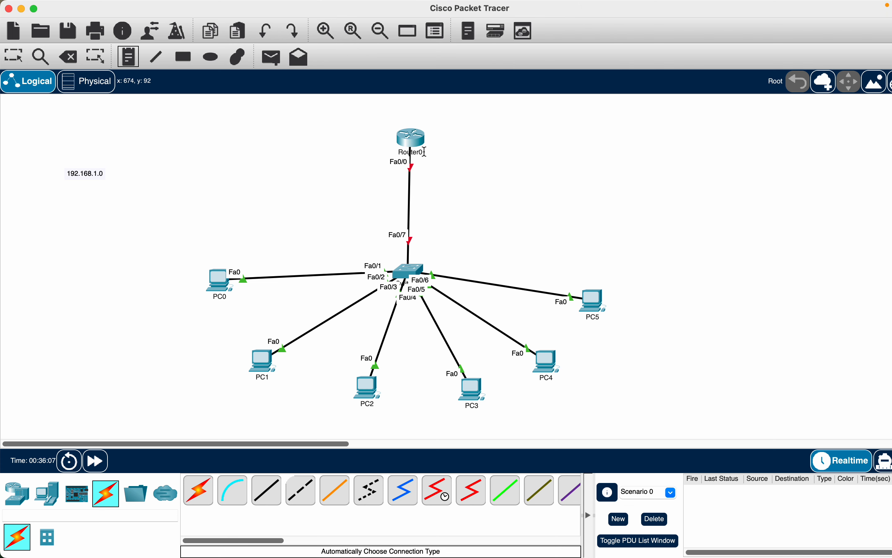
Add a note reading 192.168.1.1 beside Router0's Fa0/0 link and shift the 192.168.1.0 note further up and outward.
{"action": "left_click", "coordinate": [426, 166]}
{"action": "key", "text": "super+v"}
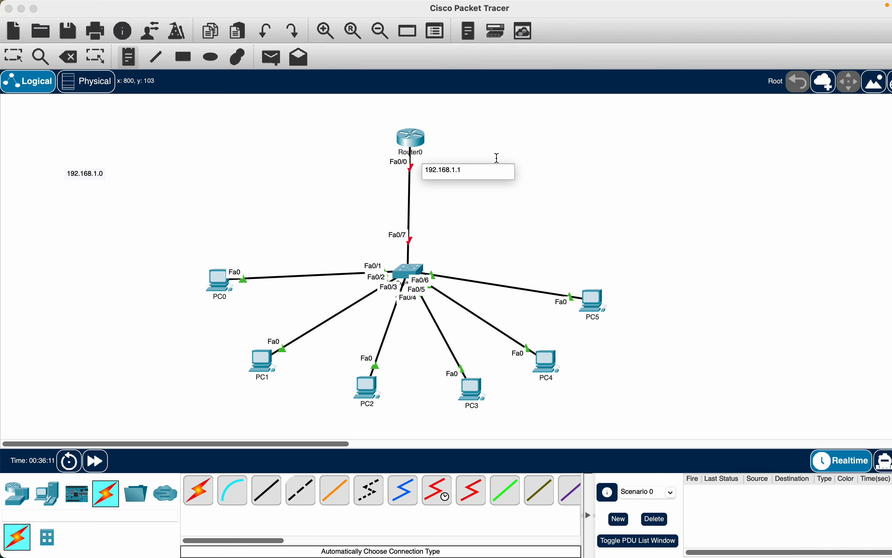
{"action": "left_click", "coordinate": [350, 60]}
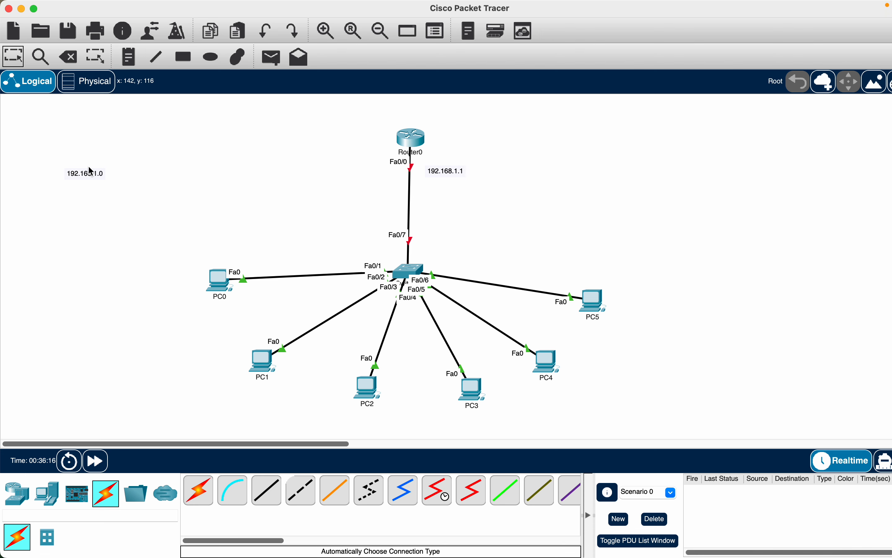
{"action": "left_click_drag", "start_coordinate": [101, 175], "coordinate": [77, 158]}
{"action": "left_click_drag", "start_coordinate": [456, 176], "coordinate": [419, 138]}
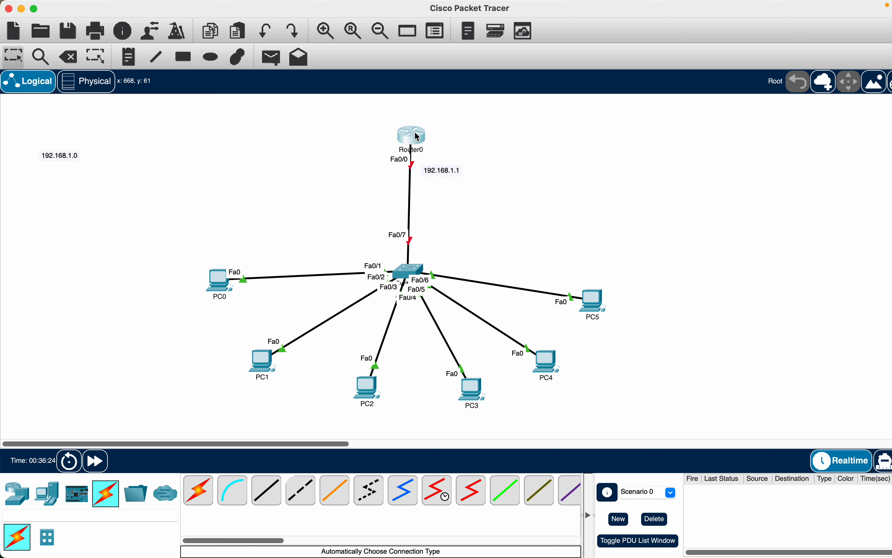
View PC0's IPv4 address, subnet mask and default gateway fields in IP Configuration, and close the device window.
{"action": "left_click", "coordinate": [427, 159]}
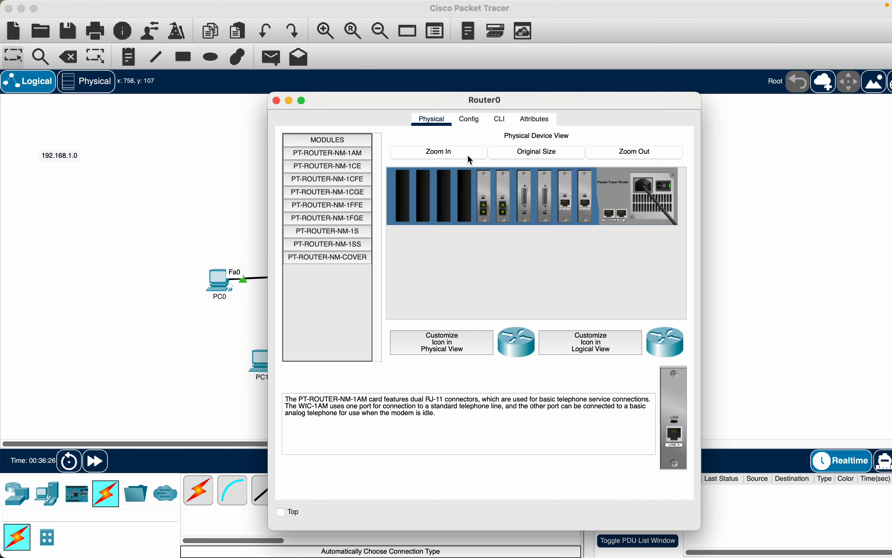
{"action": "left_click", "coordinate": [276, 97]}
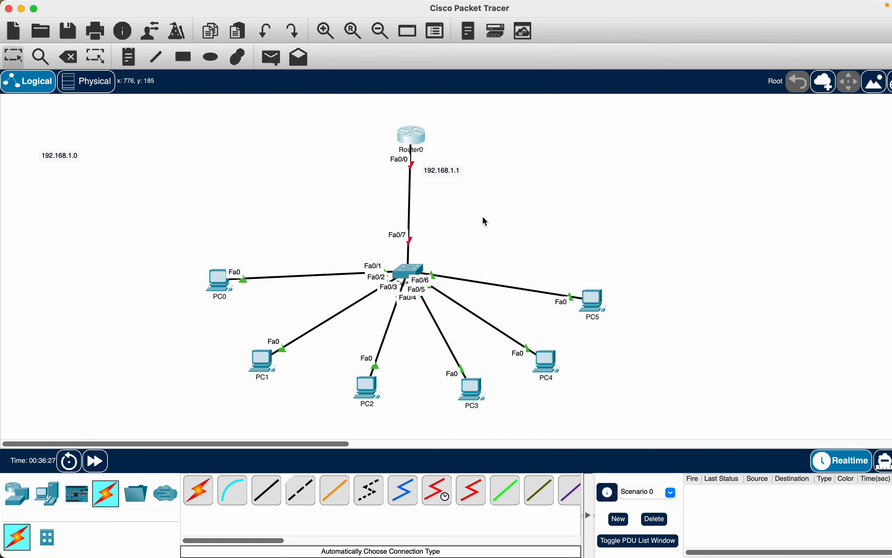
{"action": "left_click", "coordinate": [217, 284]}
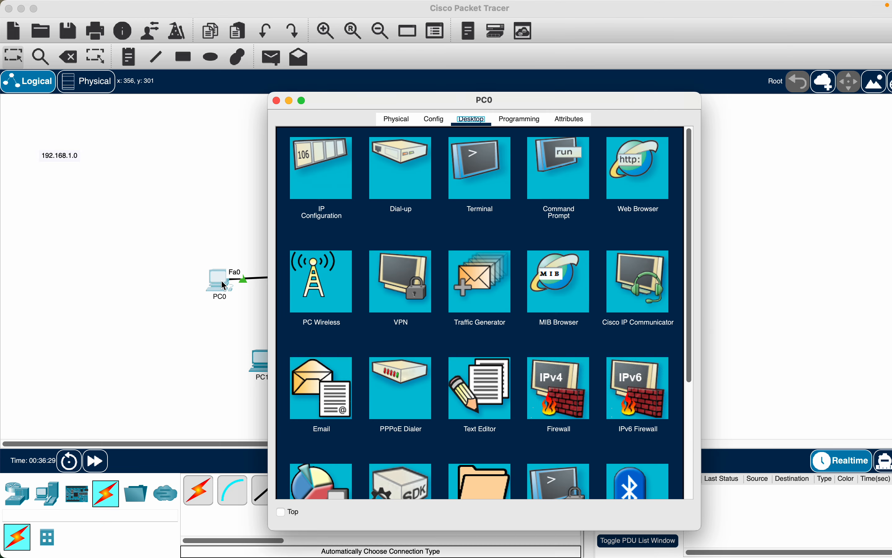
{"action": "left_click", "coordinate": [329, 188]}
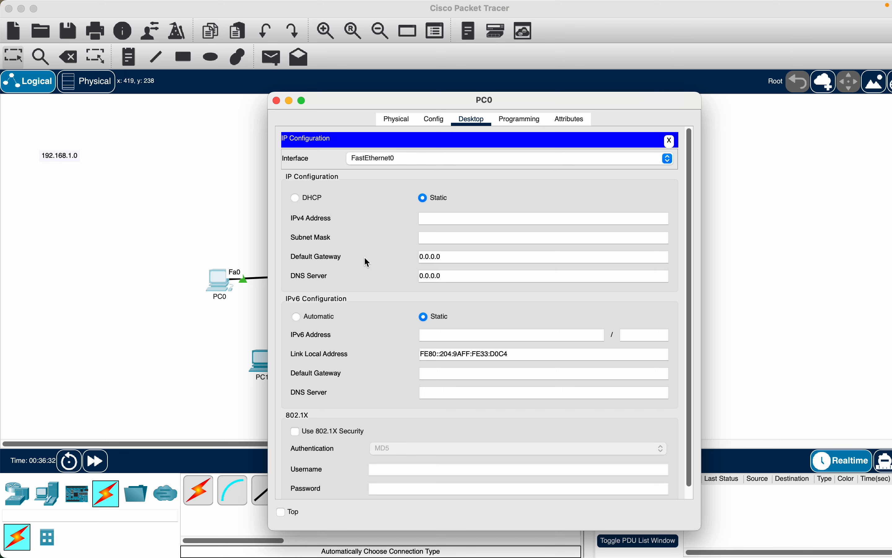
{"action": "left_click", "coordinate": [277, 100]}
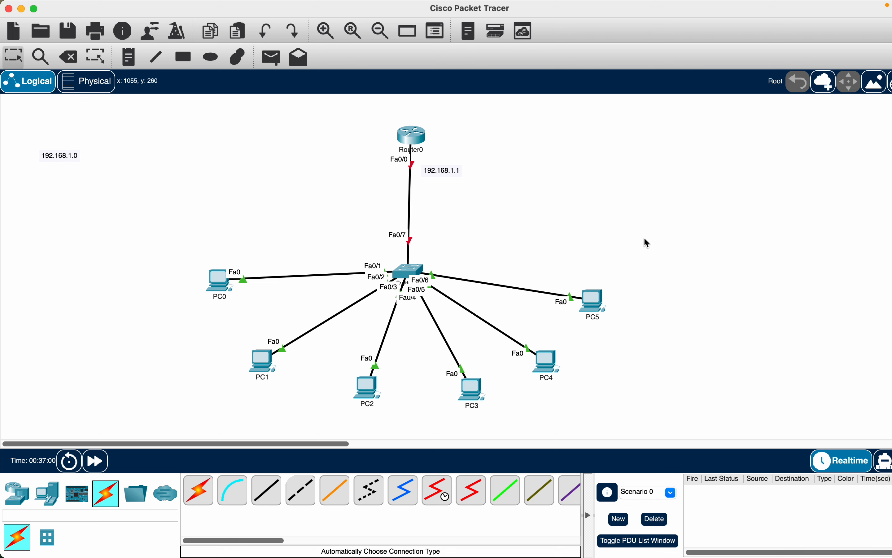
Open Router0's IOS command line, answer no to the initial configuration dialog and start the user prompt.
{"action": "left_click", "coordinate": [443, 172]}
{"action": "left_click", "coordinate": [327, 165]}
{"action": "mouse_move", "coordinate": [414, 140]}
{"action": "left_click", "coordinate": [413, 137]}
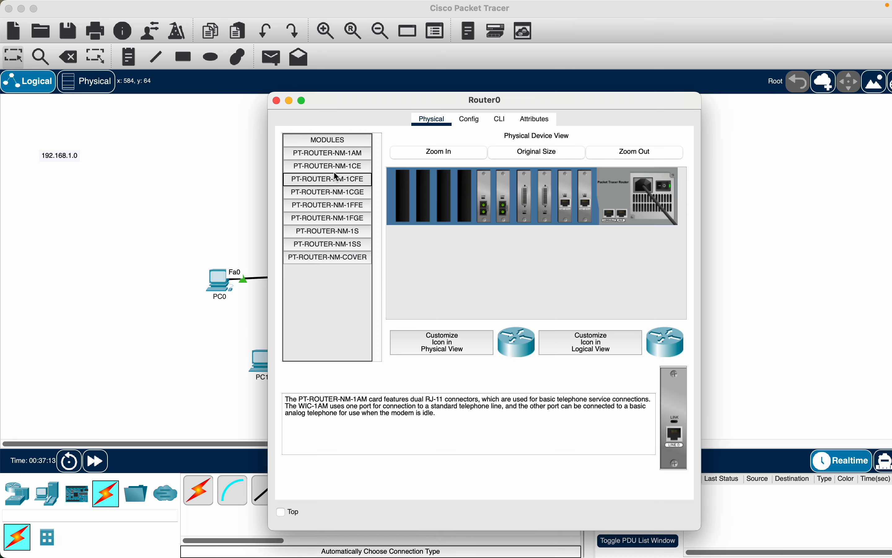
{"action": "left_click", "coordinate": [502, 120]}
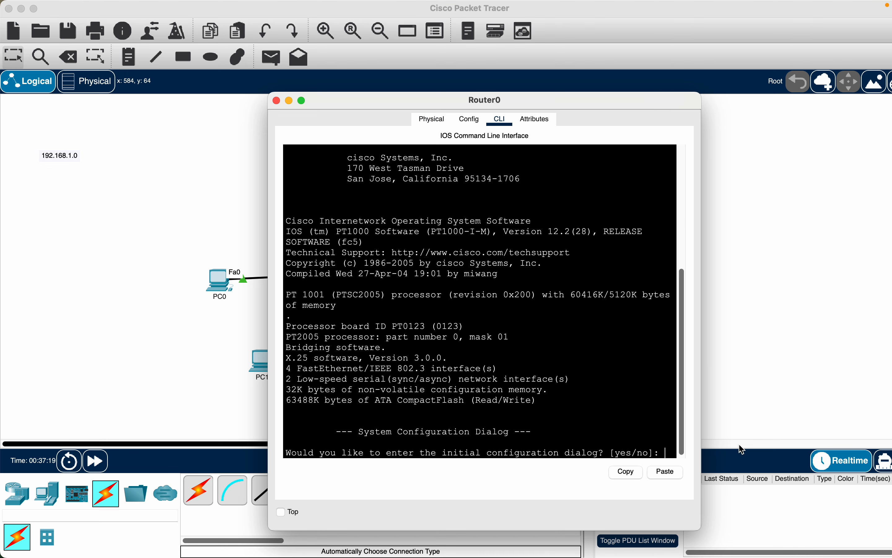
{"action": "type", "text": "no"}
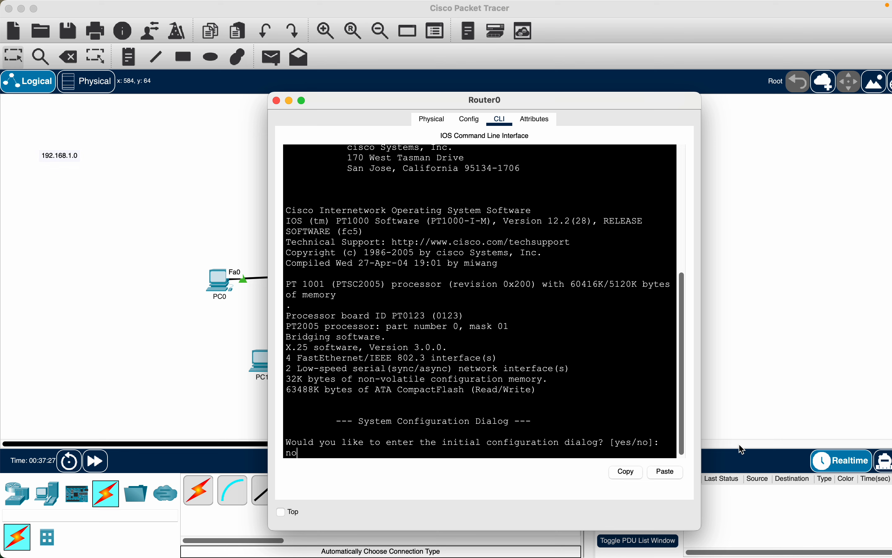
{"action": "key", "text": "Return"}
{"action": "key", "text": "Return"}
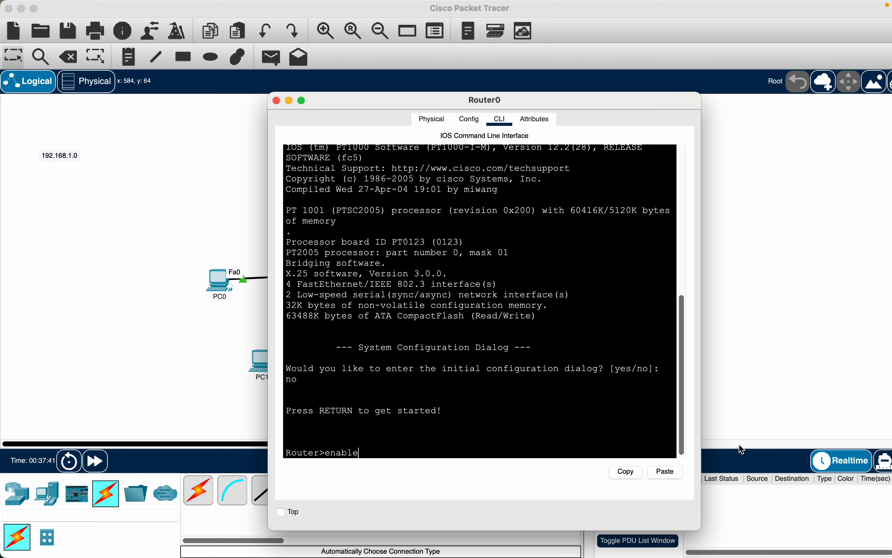
Enter privileged mode on Router0 with enable, and global configuration mode with configure terminal.
{"action": "key", "text": "Return"}
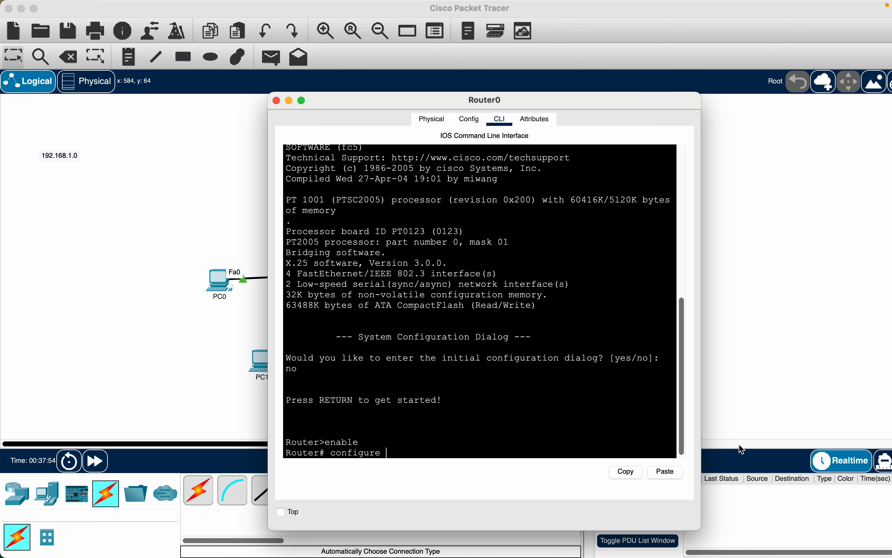
{"action": "type", "text": "inal"}
{"action": "key", "text": "Return"}
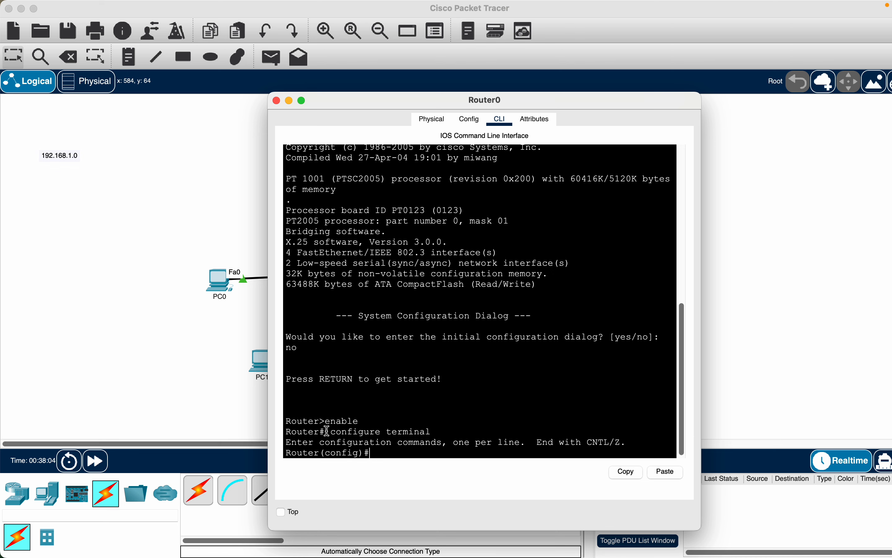
{"action": "mouse_move", "coordinate": [326, 425]}
{"action": "left_mouse_down"}
{"action": "mouse_move", "coordinate": [286, 424]}
{"action": "mouse_move", "coordinate": [317, 424]}
{"action": "left_mouse_up"}
{"action": "left_click_drag", "start_coordinate": [326, 429], "coordinate": [402, 446]}
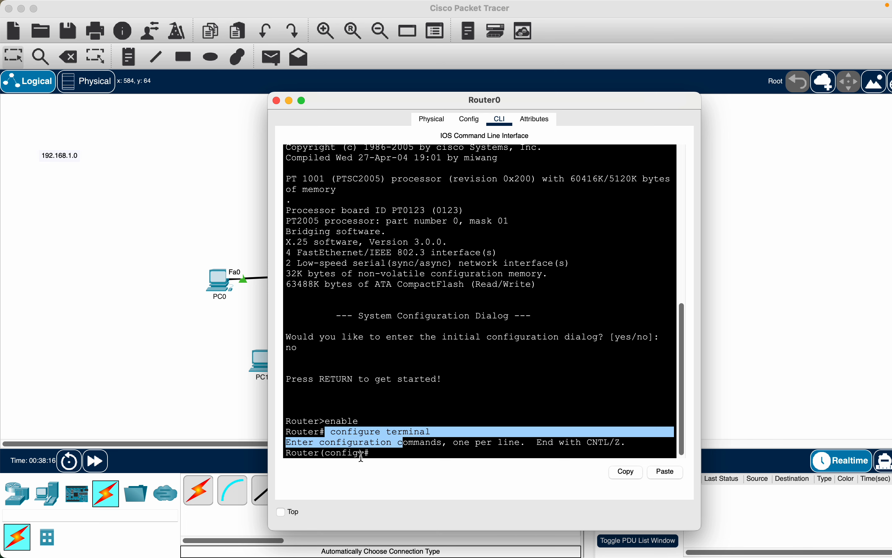
{"action": "double_click", "coordinate": [342, 453]}
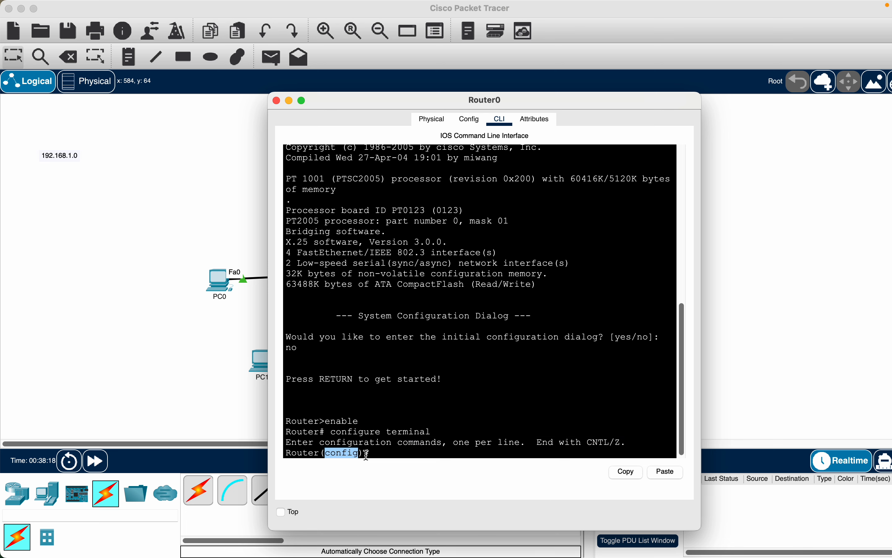
{"action": "left_click", "coordinate": [377, 456]}
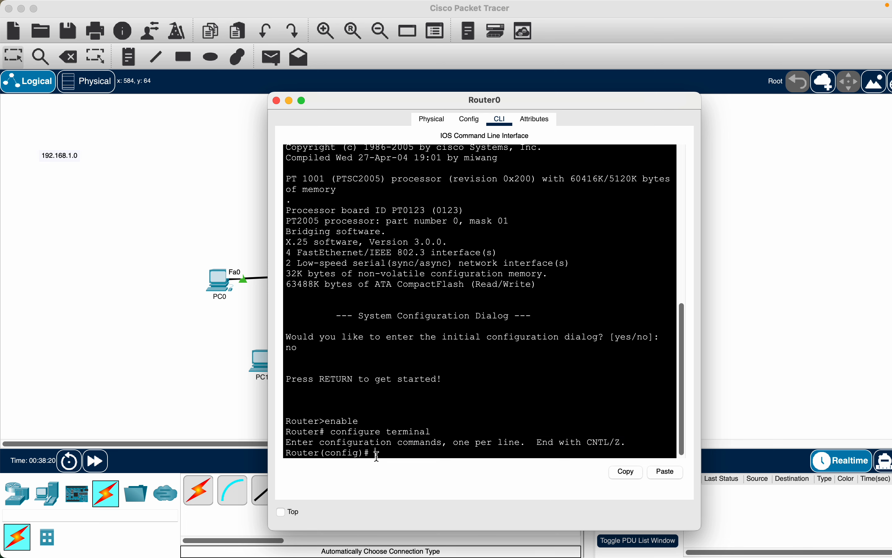
Try to run the enable command from Router0's global configuration mode.
{"action": "type", "text": "enable"}
{"action": "key", "text": "Return"}
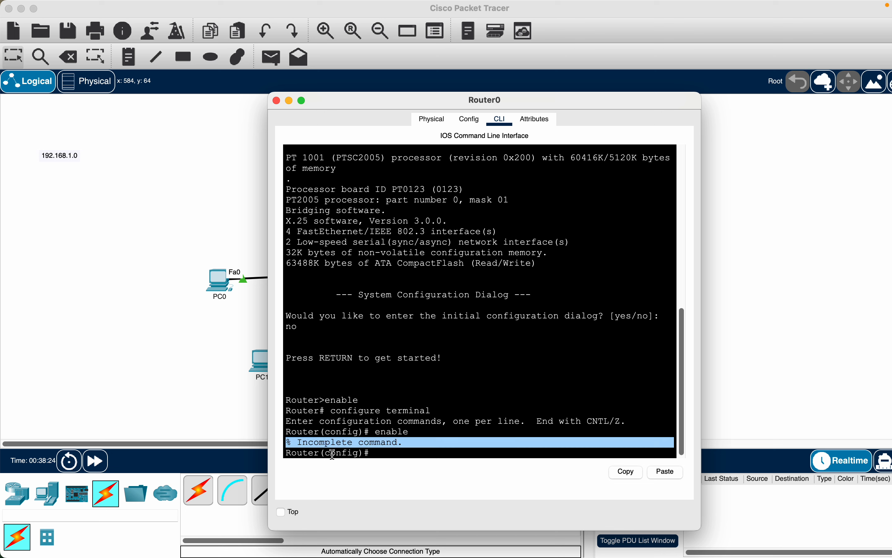
{"action": "left_click", "coordinate": [376, 457]}
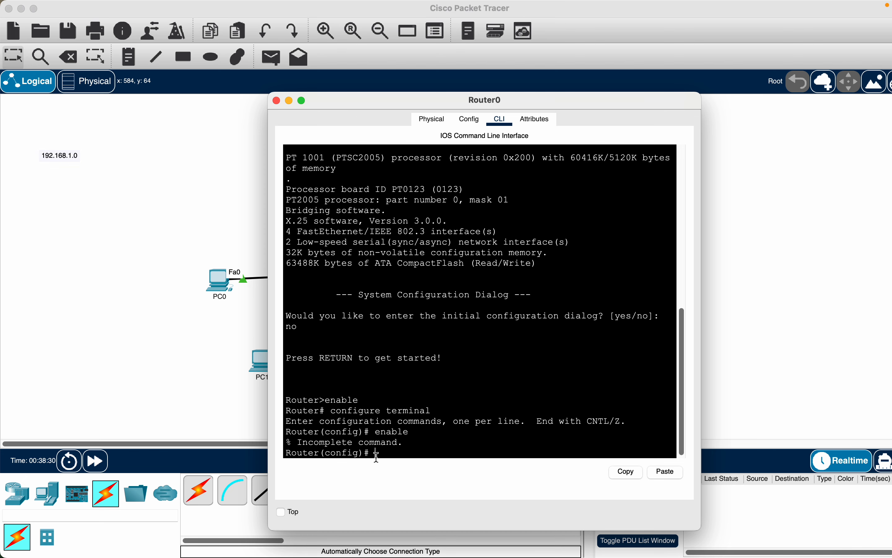
Move the Router0 window aside so the network diagram is visible, and keep the window always on top.
{"action": "left_click_drag", "start_coordinate": [354, 109], "coordinate": [572, 75]}
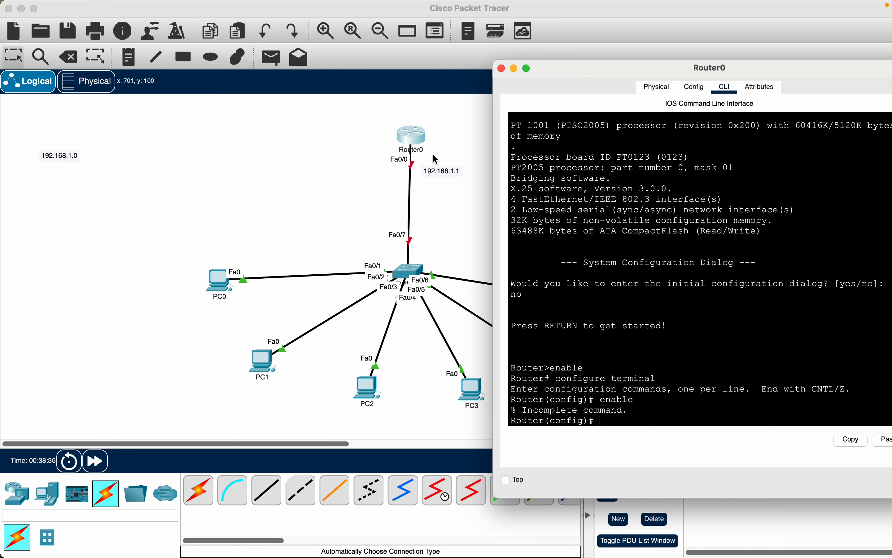
{"action": "left_click", "coordinate": [518, 481]}
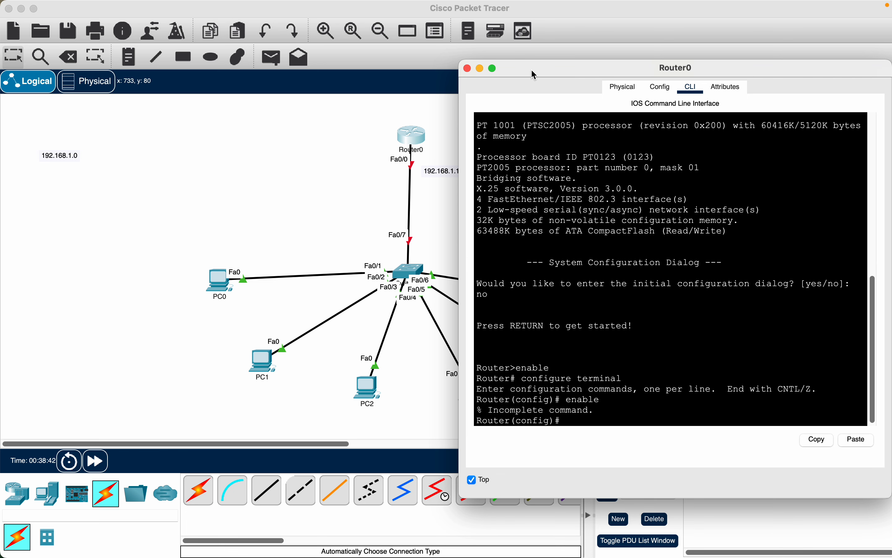
{"action": "left_click_drag", "start_coordinate": [532, 70], "coordinate": [573, 56]}
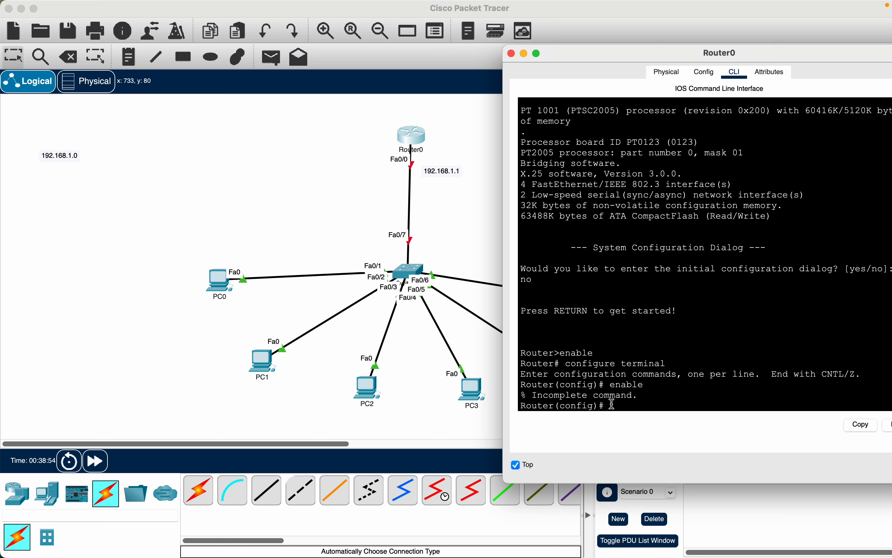
Enter interface configuration mode for FastEthernet0/0 on Router0 with the command int f0/0.
{"action": "type", "text": "int"}
{"action": "type", "text": "erface"}
{"action": "key", "text": "BackSpace"}
{"action": "key", "text": "BackSpace"}
{"action": "key", "text": "BackSpace"}
{"action": "key", "text": "BackSpace"}
{"action": "key", "text": "BackSpace"}
{"action": "key", "text": "BackSpace"}
{"action": "type", "text": "f0/0"}
{"action": "key", "text": "Return"}
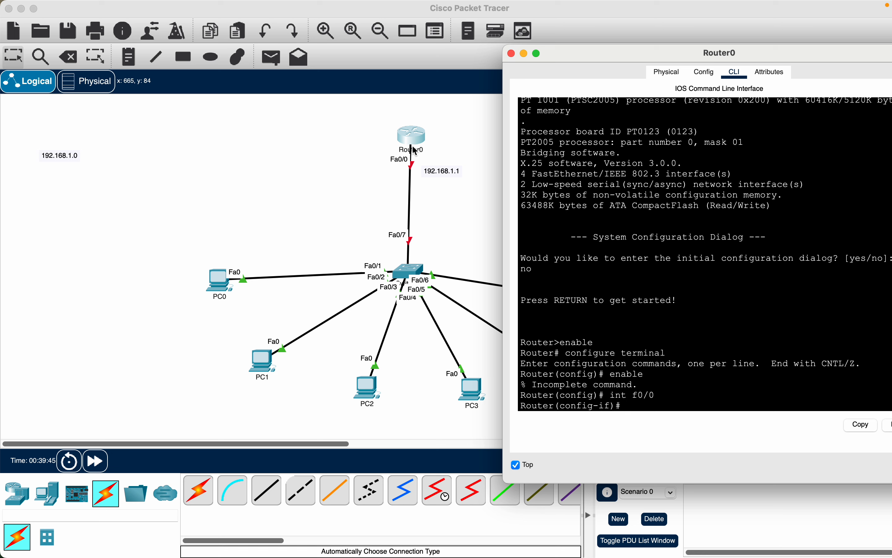
Assign 192.168.1.1 with mask 255.255.255.0 to the interface using ip add, copying the address from the note beside Router0.
{"action": "type", "text": "ip add"}
{"action": "double_click", "coordinate": [592, 398]}
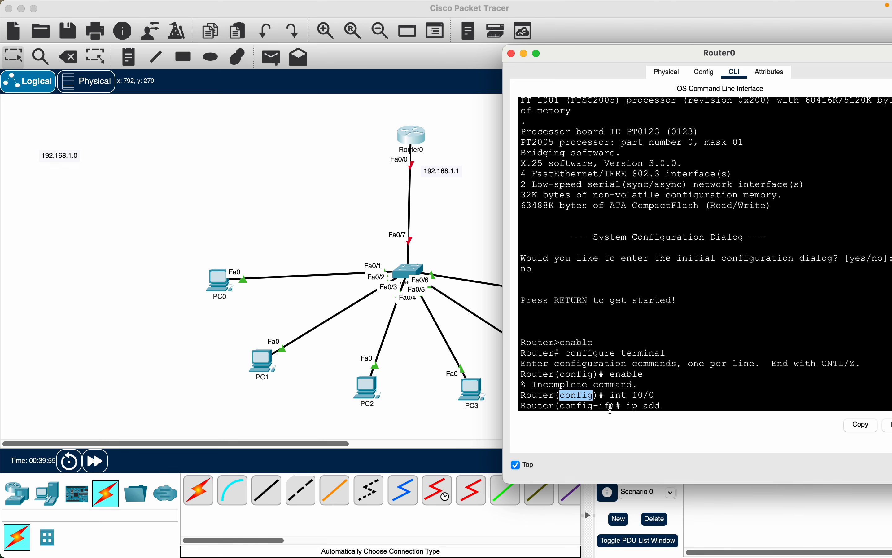
{"action": "left_click_drag", "start_coordinate": [611, 407], "coordinate": [559, 407]}
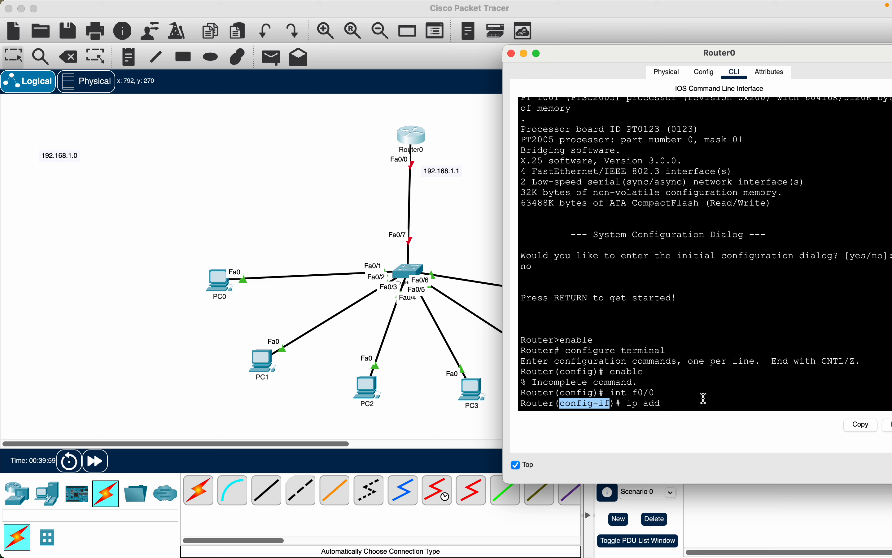
{"action": "left_click", "coordinate": [683, 405]}
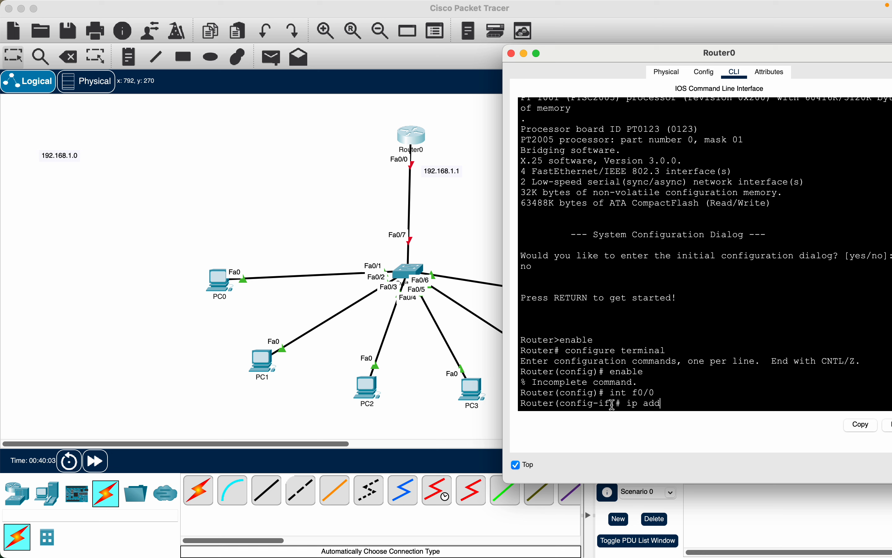
{"action": "left_click_drag", "start_coordinate": [623, 405], "coordinate": [522, 405]}
{"action": "left_click_drag", "start_coordinate": [622, 405], "coordinate": [697, 409]}
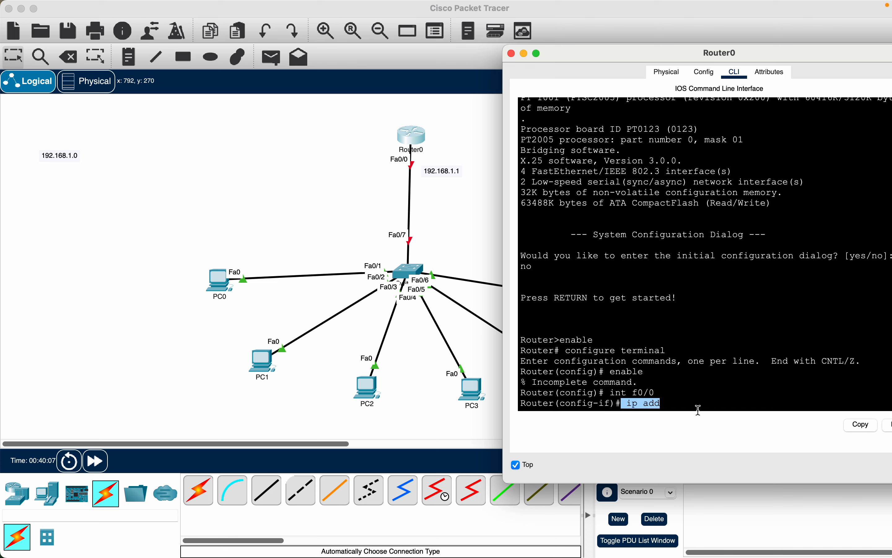
{"action": "left_click", "coordinate": [681, 404]}
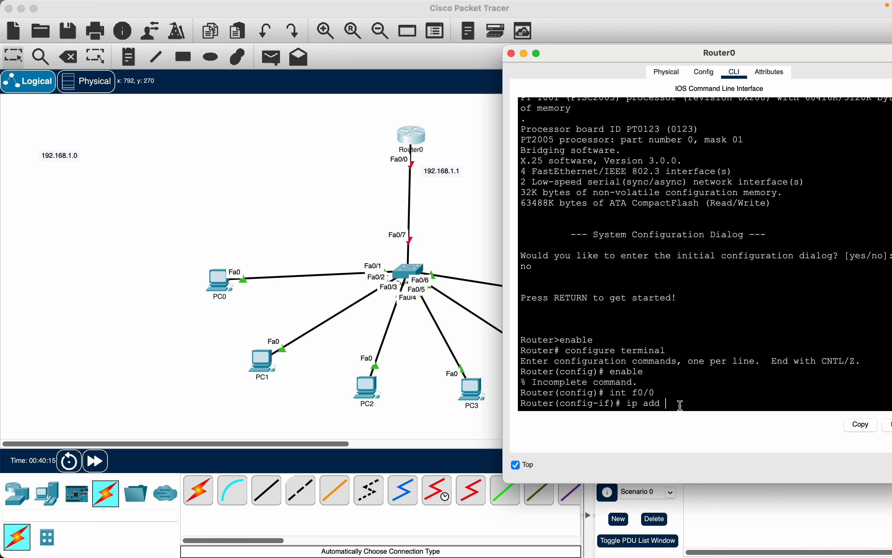
{"action": "double_click", "coordinate": [446, 170]}
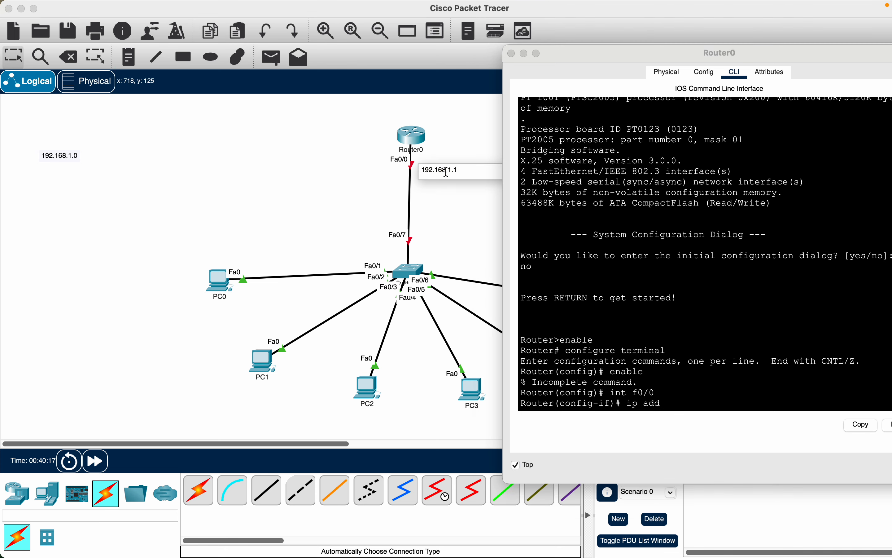
{"action": "double_click", "coordinate": [446, 171]}
{"action": "key", "text": "super+c"}
{"action": "left_click", "coordinate": [671, 403]}
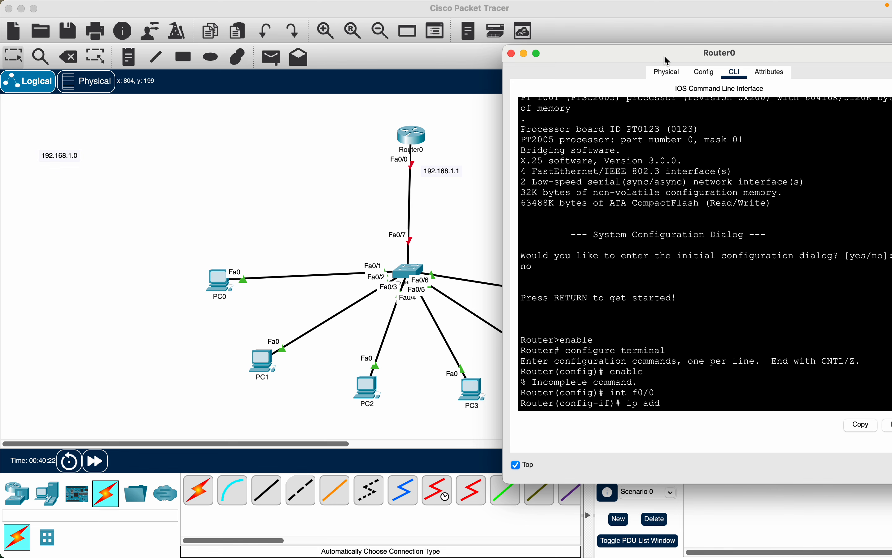
{"action": "left_click_drag", "start_coordinate": [668, 60], "coordinate": [623, 59]}
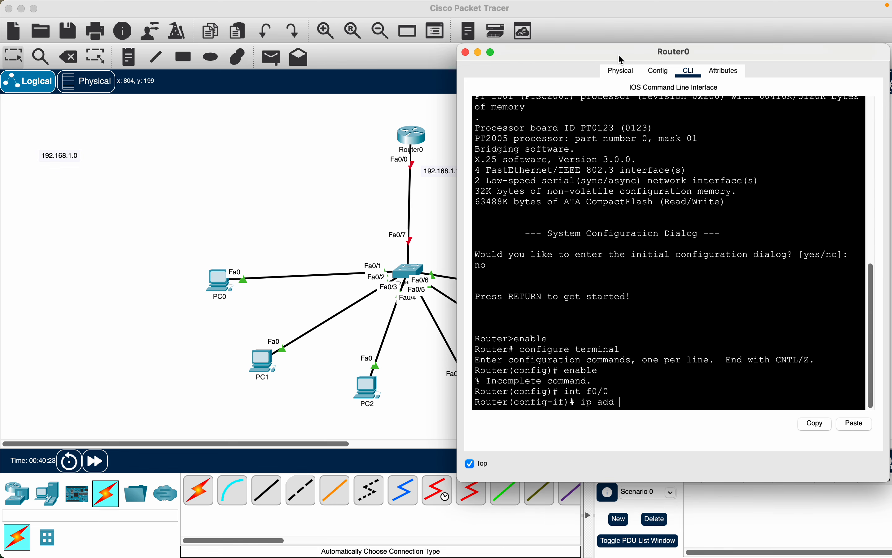
{"action": "left_click", "coordinate": [848, 424]}
{"action": "type", "text": "255.255.255.0"}
{"action": "key", "text": "Return"}
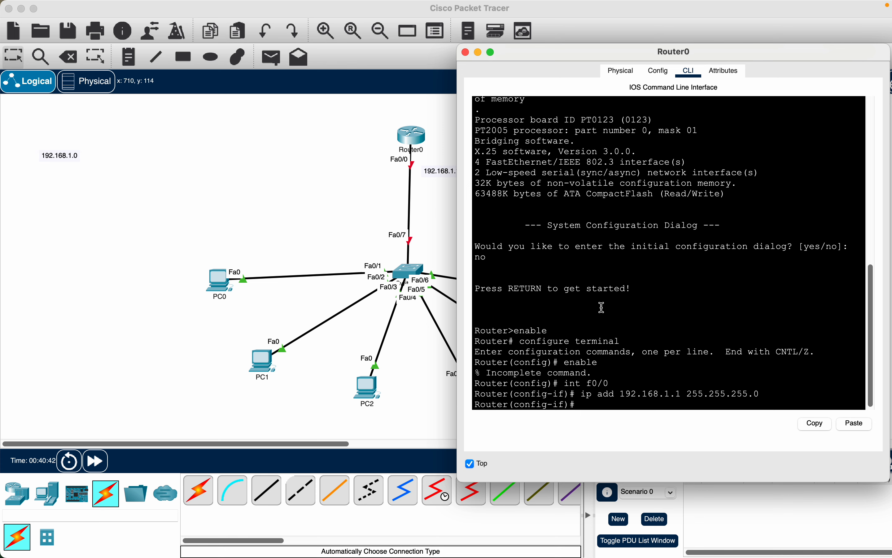
Bring Router0's FastEthernet0/0 interface up with the no sh command and return to the prompt.
{"action": "type", "text": "no shutdown"}
{"action": "key", "text": "BackSpace"}
{"action": "key", "text": "BackSpace"}
{"action": "key", "text": "BackSpace"}
{"action": "key", "text": "BackSpace"}
{"action": "key", "text": "Return"}
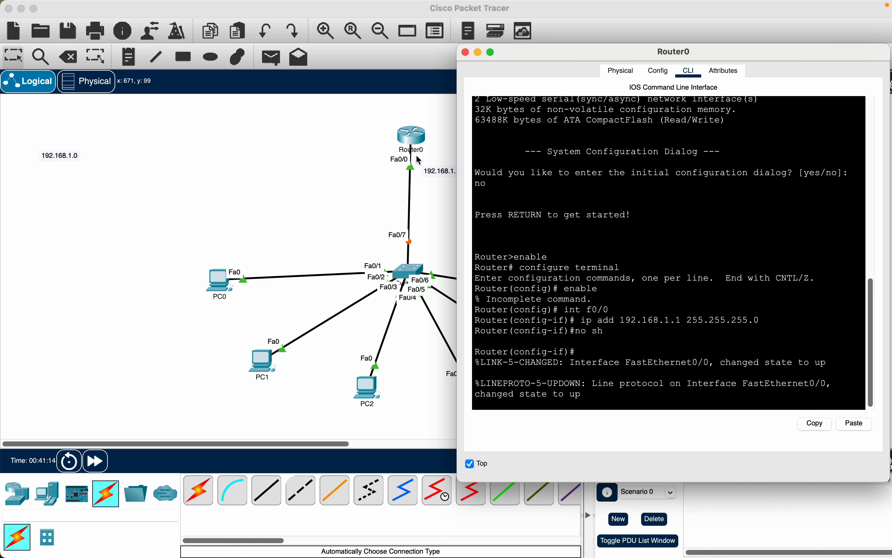
{"action": "key", "text": "Return"}
{"action": "key", "text": "Return"}
{"action": "key", "text": "Return"}
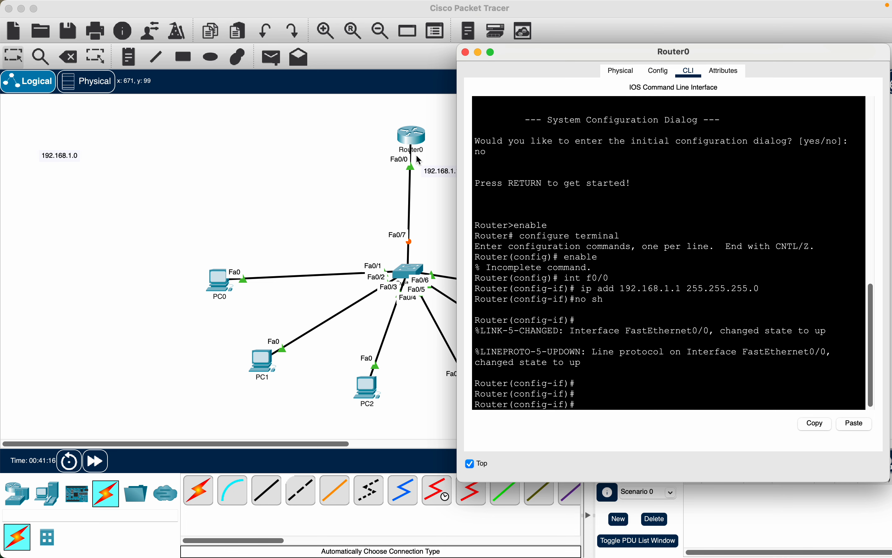
{"action": "key", "text": "Return"}
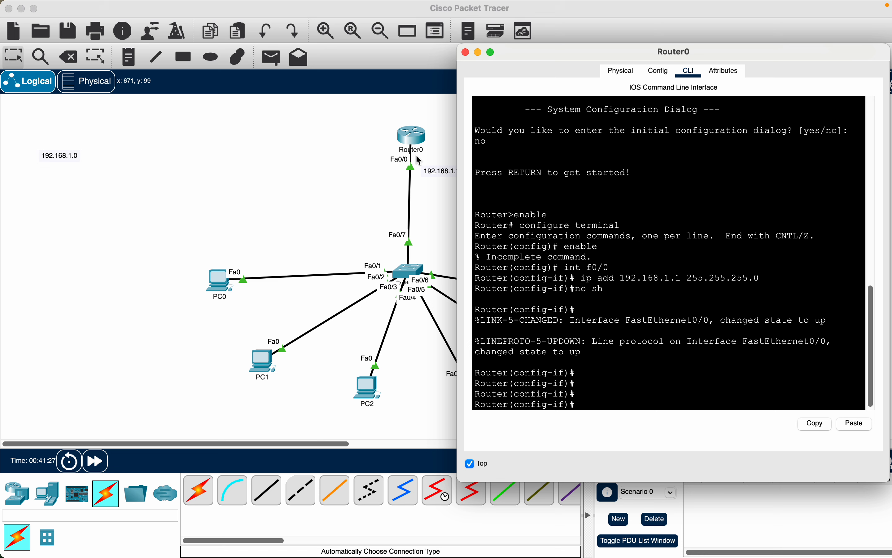
Create a DHCP pool named LAN-1 on Router0 with ip dhcp pool.
{"action": "type", "text": "ip dhcp pool"}
{"action": "type", "text": "LAN-1"}
{"action": "key", "text": "Return"}
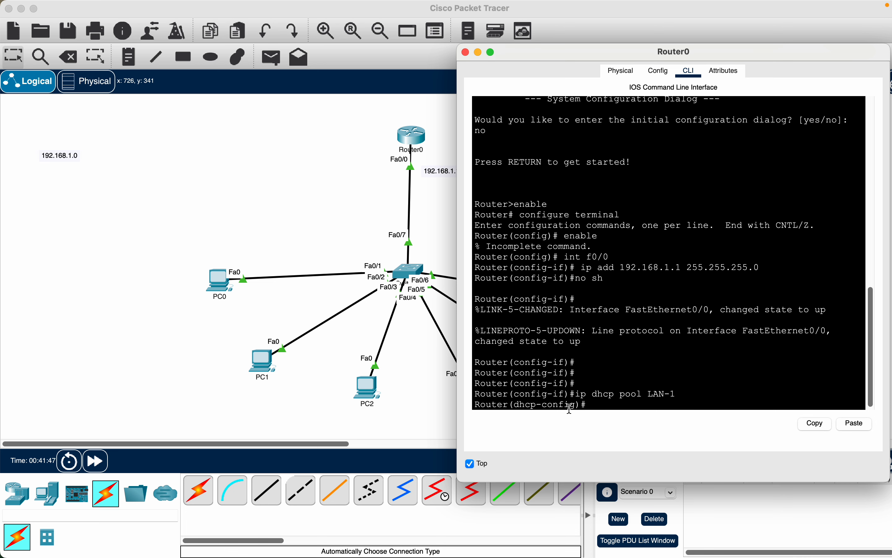
{"action": "left_click_drag", "start_coordinate": [575, 407], "coordinate": [516, 405]}
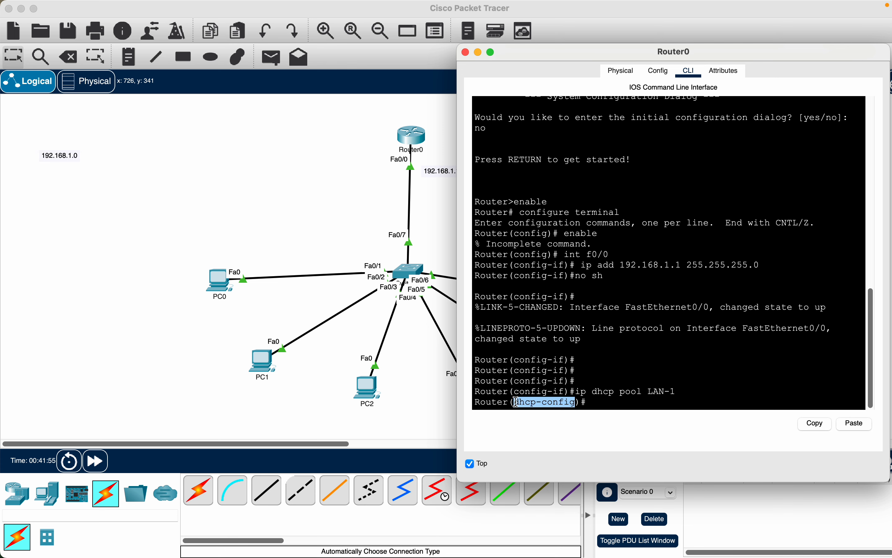
{"action": "left_click", "coordinate": [598, 401]}
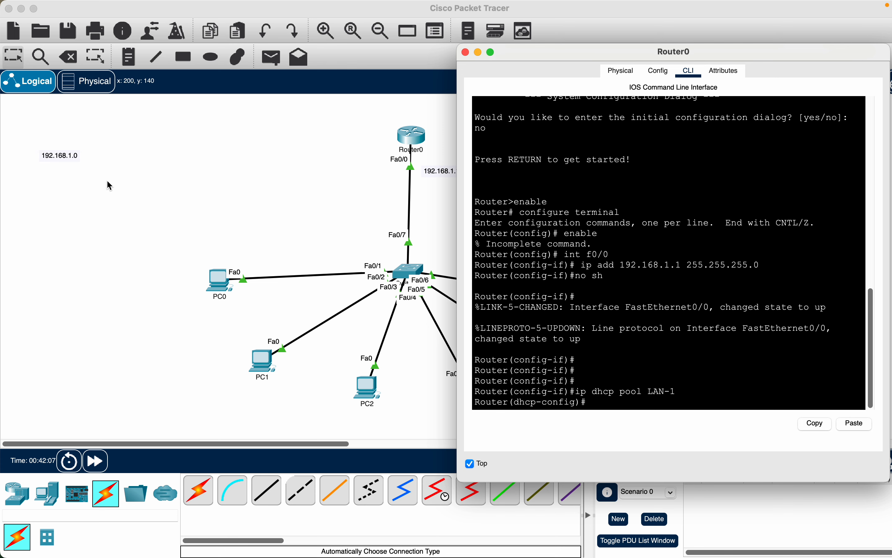
Set the pool's network to 192.168.1.0 255.255.255.0 with the net command, copying the address from the network note.
{"action": "double_click", "coordinate": [56, 154]}
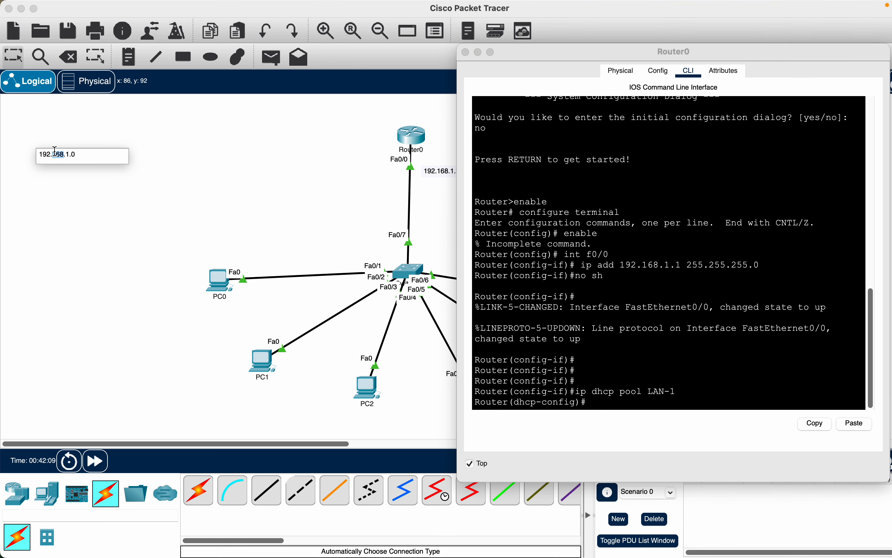
{"action": "triple_click", "coordinate": [55, 151]}
{"action": "key", "text": "super+c"}
{"action": "left_click", "coordinate": [613, 404]}
{"action": "type", "text": "netw"}
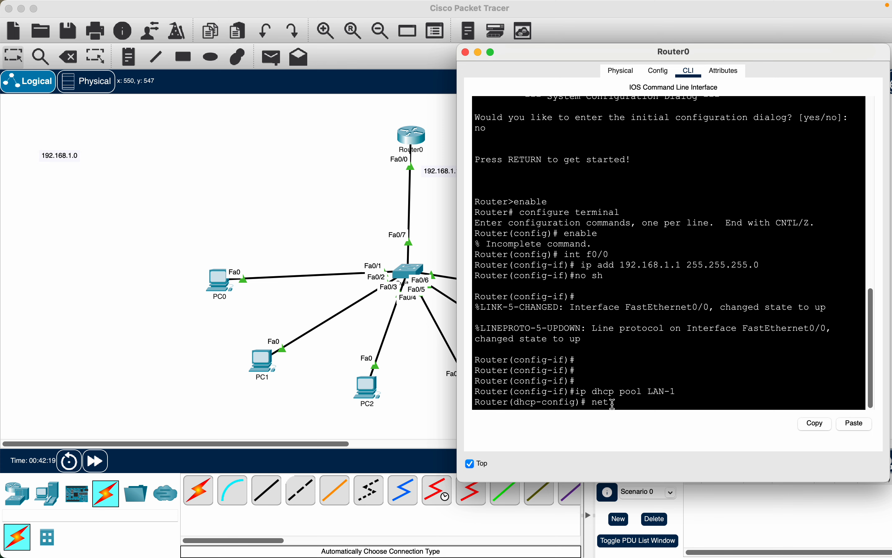
{"action": "left_click", "coordinate": [856, 424]}
{"action": "type", "text": "55.255.255"}
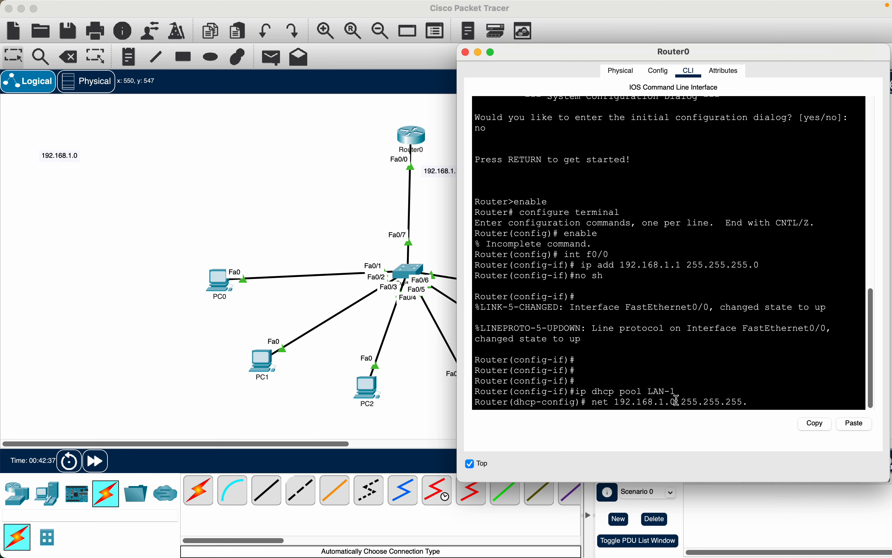
{"action": "type", "text": ".0"}
{"action": "key", "text": "Return"}
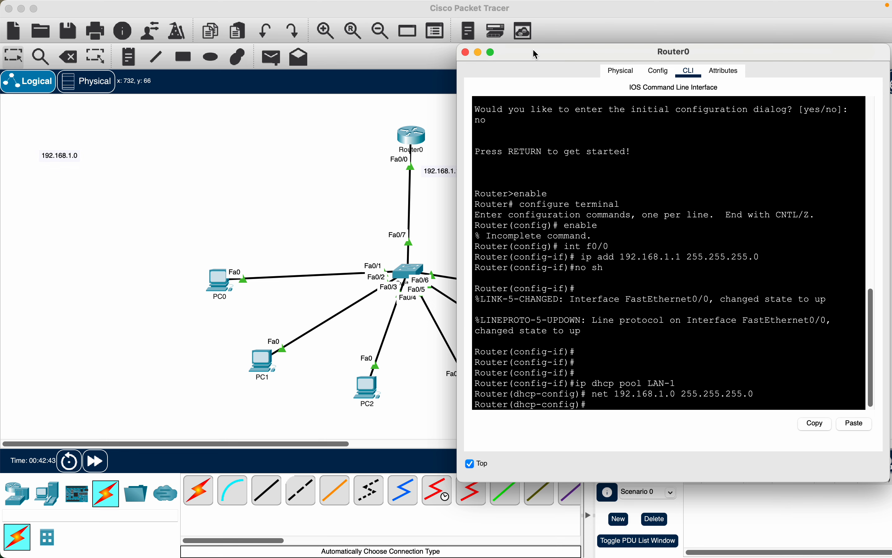
Set the DHCP pool's default router to 192.168.1.1 with default-router, and close the Router0 window.
{"action": "left_click_drag", "start_coordinate": [534, 50], "coordinate": [568, 58]}
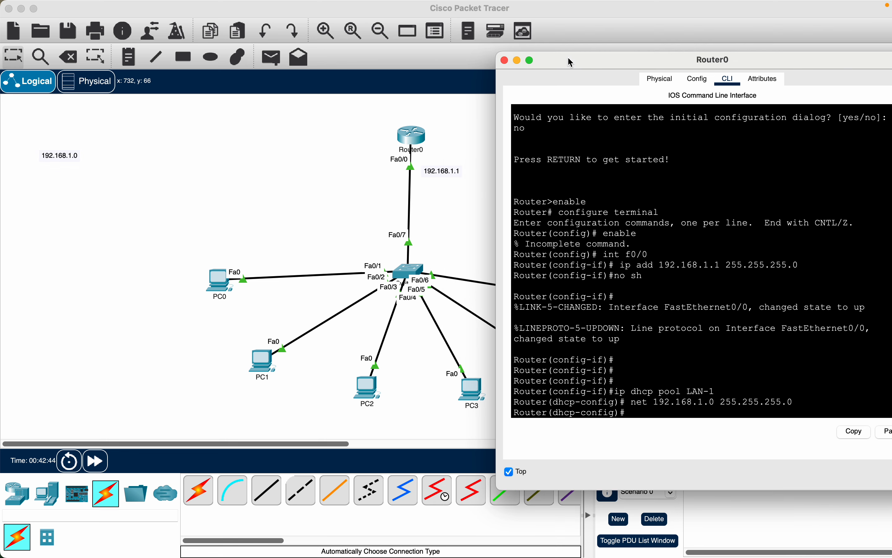
{"action": "left_click", "coordinate": [432, 170]}
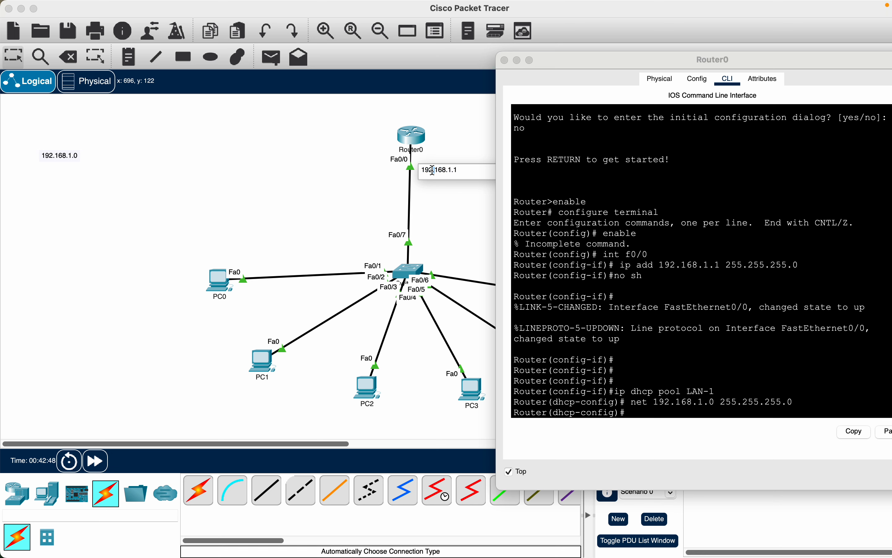
{"action": "double_click", "coordinate": [433, 169]}
{"action": "left_click", "coordinate": [641, 412]}
{"action": "type", "text": "de"}
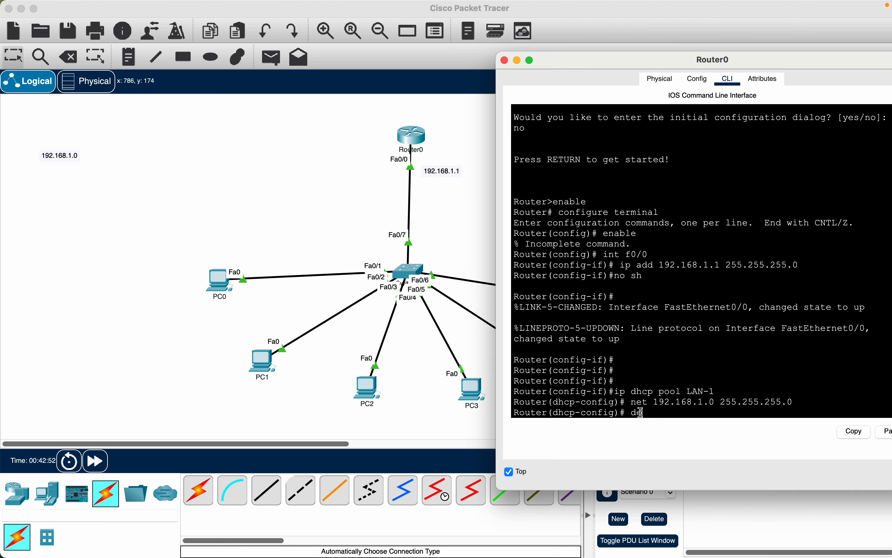
{"action": "type", "text": "fault-router 192.168.1.1"}
{"action": "key", "text": "Return"}
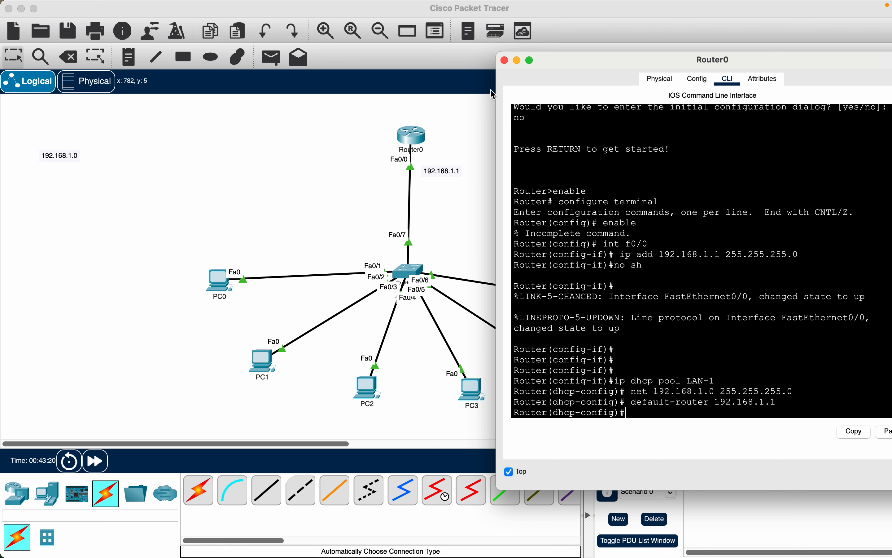
{"action": "left_click", "coordinate": [505, 61]}
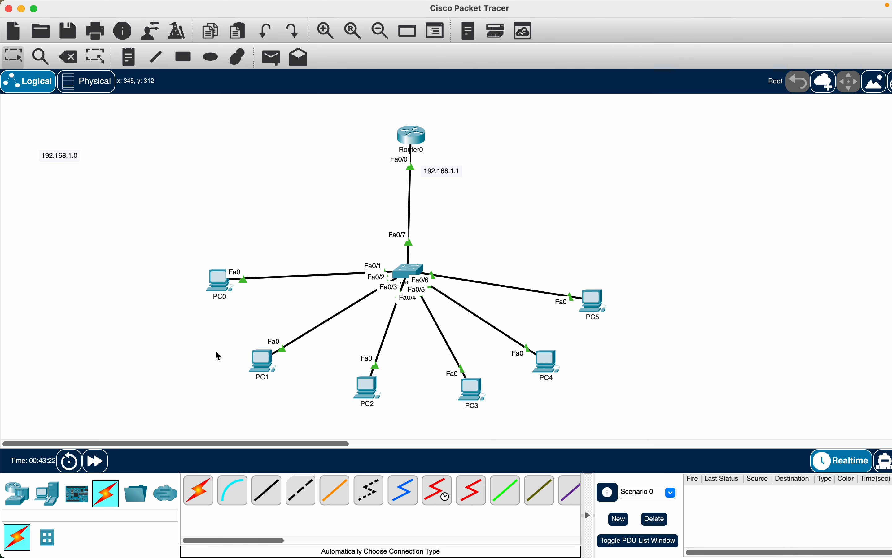
Open PC0's IP Configuration and switch its IPv4 addressing from static to DHCP.
{"action": "scroll", "coordinate": [170, 268], "scroll_direction": "down", "scroll_amount": 2}
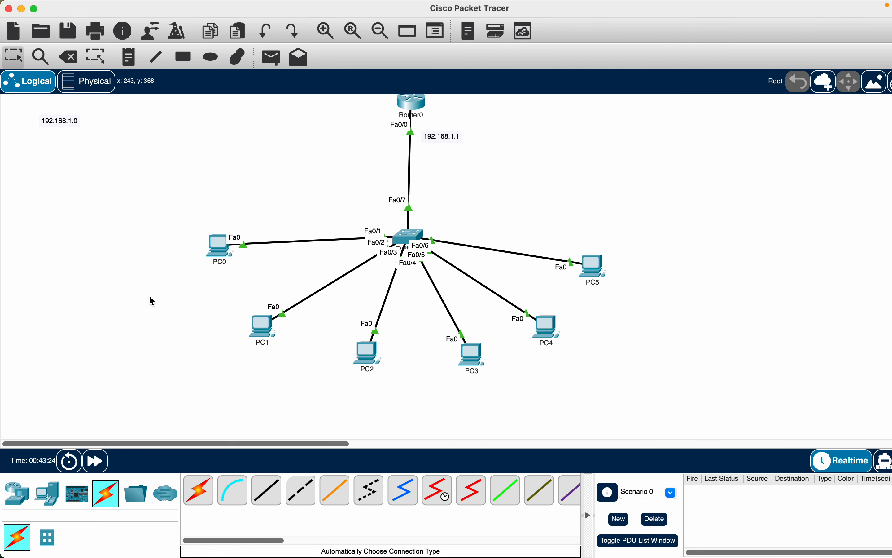
{"action": "scroll", "coordinate": [150, 252], "scroll_direction": "up", "scroll_amount": 1}
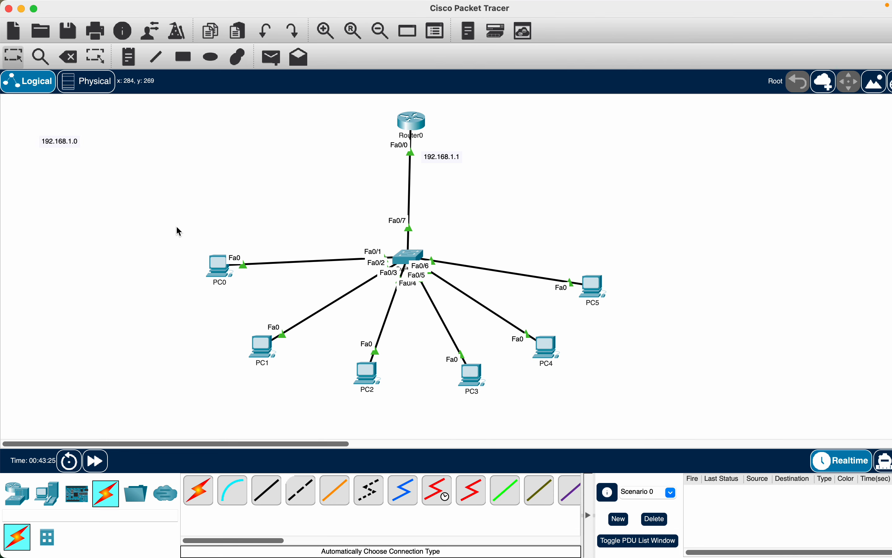
{"action": "left_click", "coordinate": [212, 267]}
{"action": "left_click", "coordinate": [321, 180]}
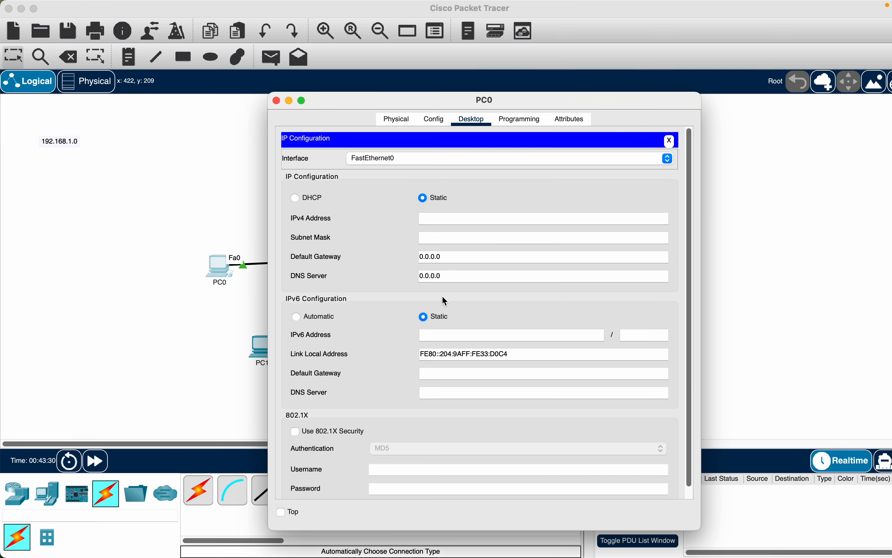
{"action": "left_click_drag", "start_coordinate": [504, 104], "coordinate": [701, 105]}
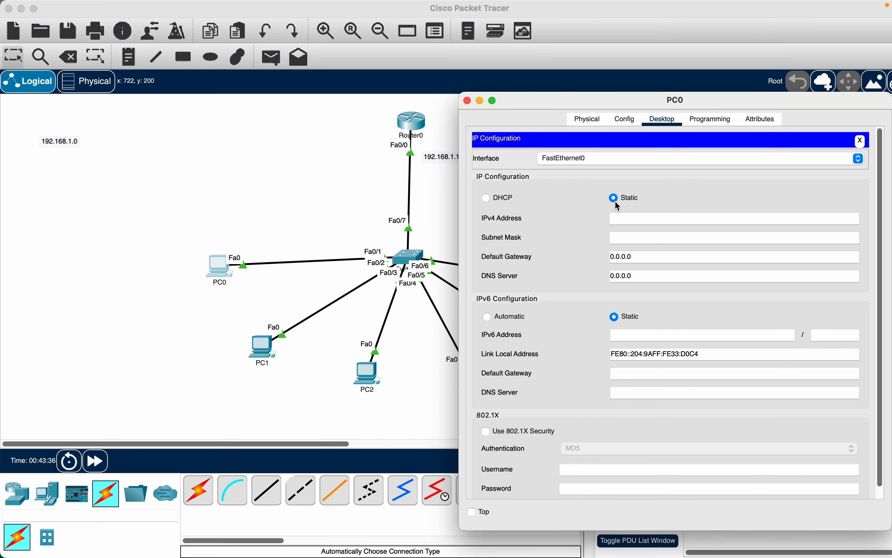
{"action": "left_click", "coordinate": [487, 198]}
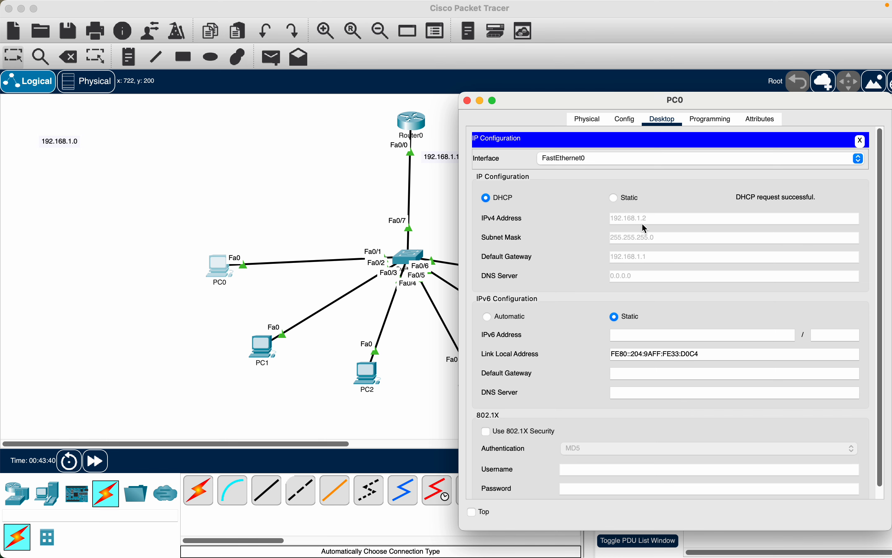
Close PC0's window, switch PC1's IPv4 addressing to DHCP in its IP Configuration, and close PC1's window.
{"action": "left_click_drag", "start_coordinate": [624, 100], "coordinate": [698, 103]}
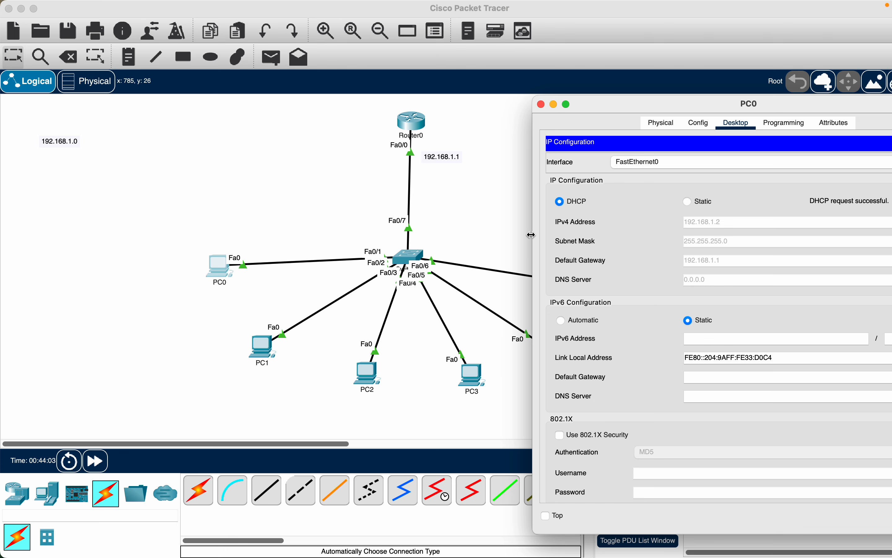
{"action": "left_click", "coordinate": [541, 105]}
{"action": "left_click", "coordinate": [262, 351]}
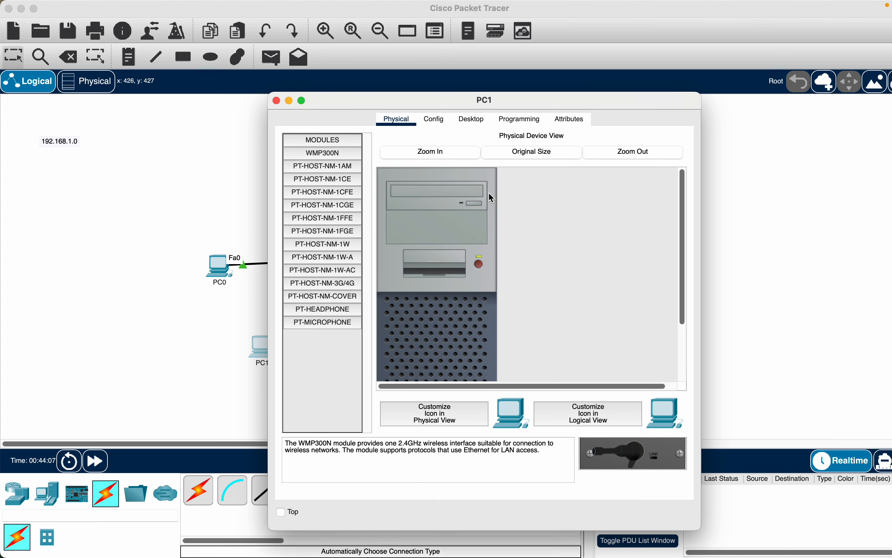
{"action": "left_click", "coordinate": [474, 121]}
{"action": "left_click", "coordinate": [313, 187]}
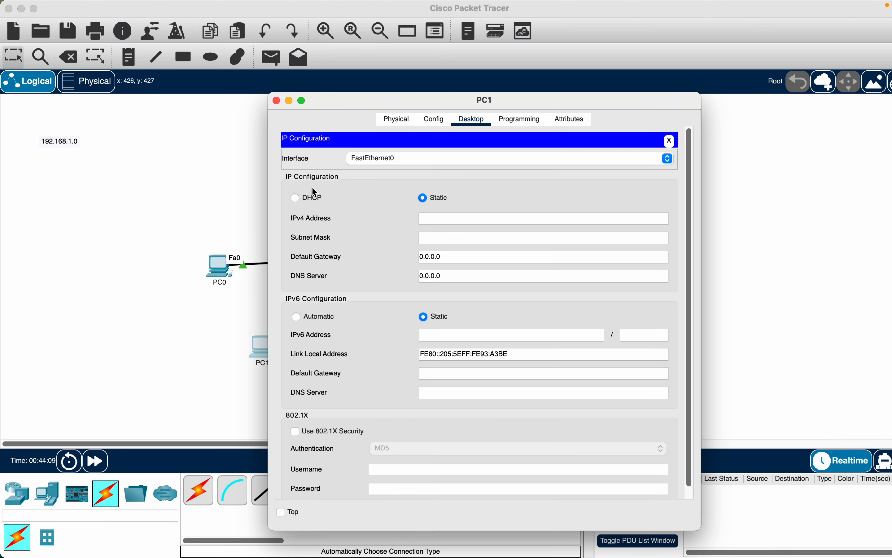
{"action": "left_click", "coordinate": [316, 201]}
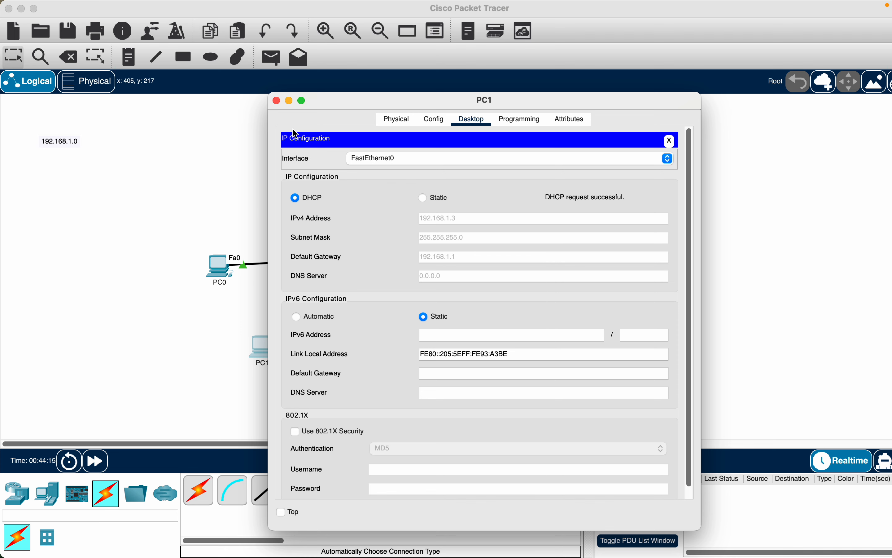
{"action": "left_click", "coordinate": [277, 100]}
Open PC2's IP Configuration, switch its IPv4 addressing to DHCP, and close its window.
{"action": "left_click", "coordinate": [367, 374]}
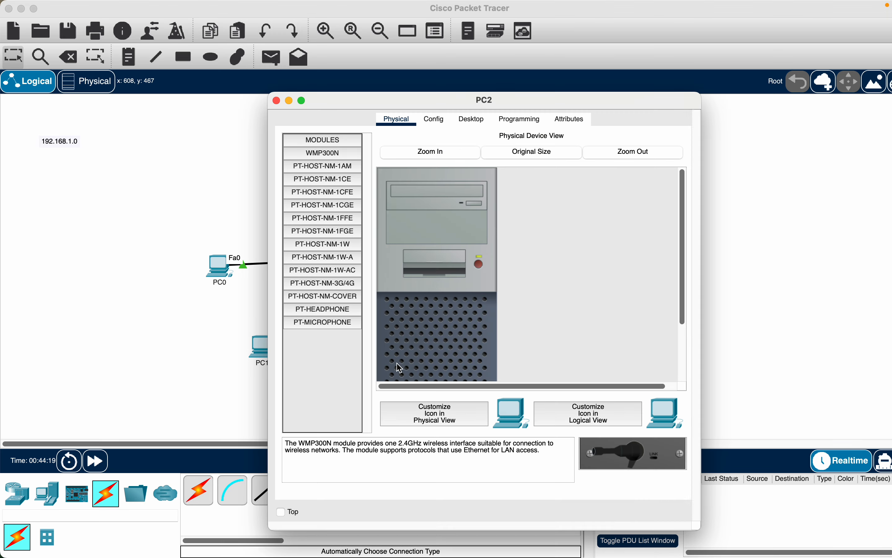
{"action": "left_click", "coordinate": [472, 119]}
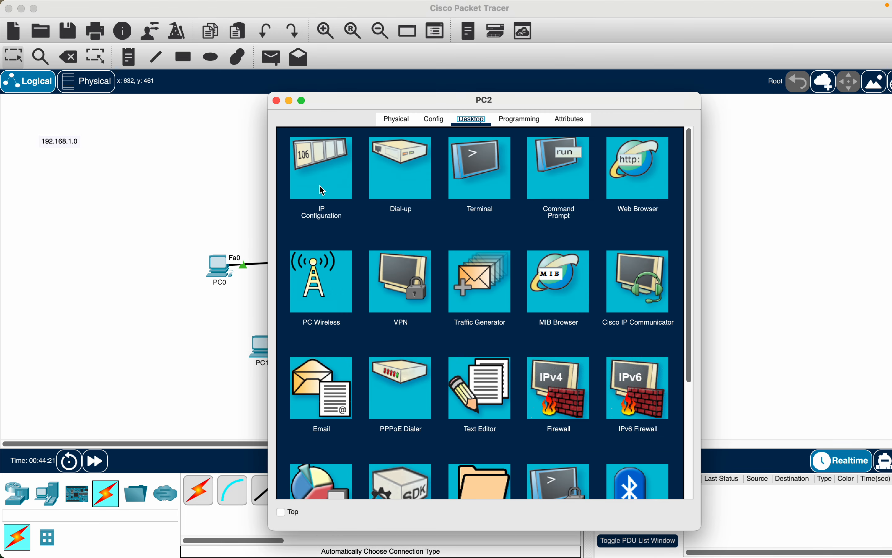
{"action": "left_click", "coordinate": [323, 190]}
{"action": "left_click", "coordinate": [308, 198]}
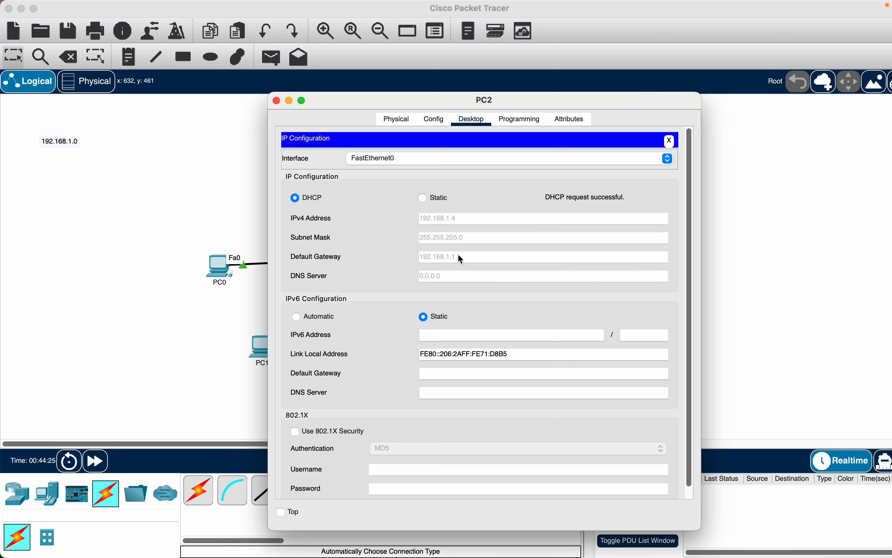
{"action": "left_click", "coordinate": [276, 100]}
Open PC3's IP Configuration, switch its IPv4 addressing to DHCP, and close its window.
{"action": "left_click", "coordinate": [366, 368]}
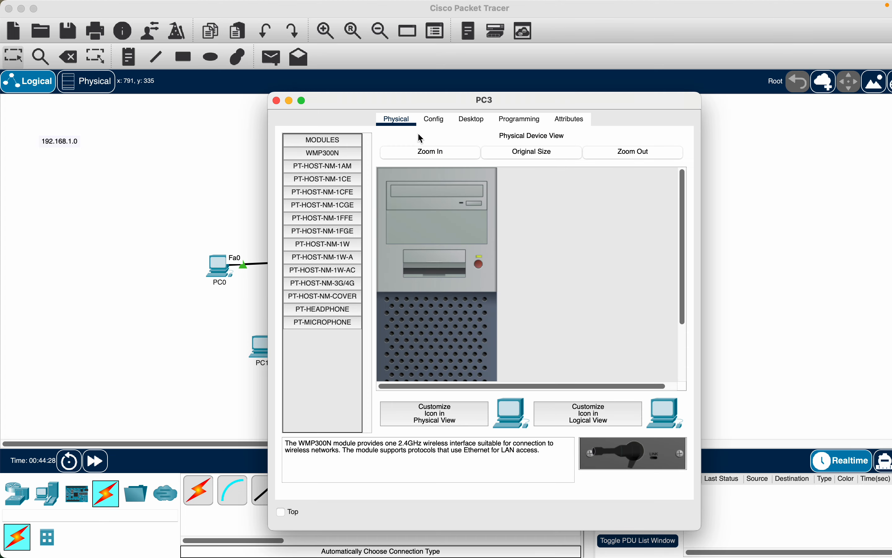
{"action": "left_click", "coordinate": [453, 123]}
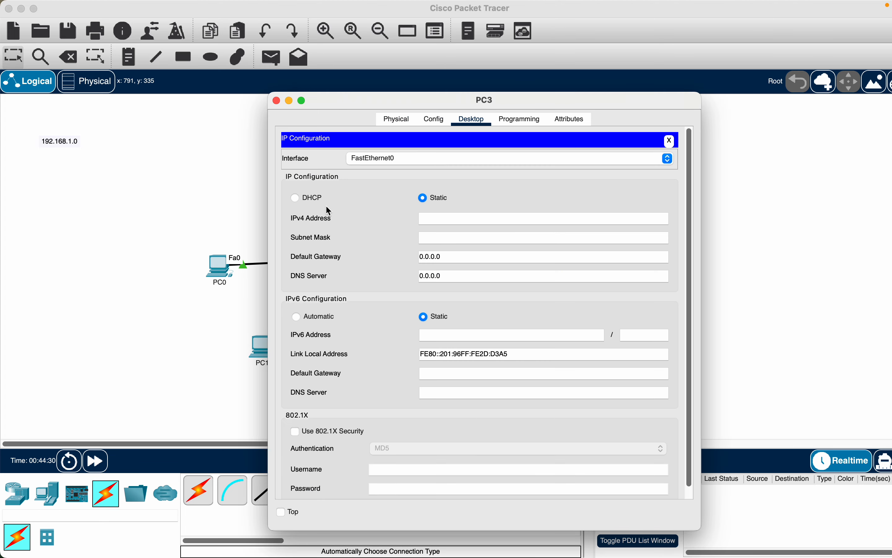
{"action": "left_click", "coordinate": [309, 198]}
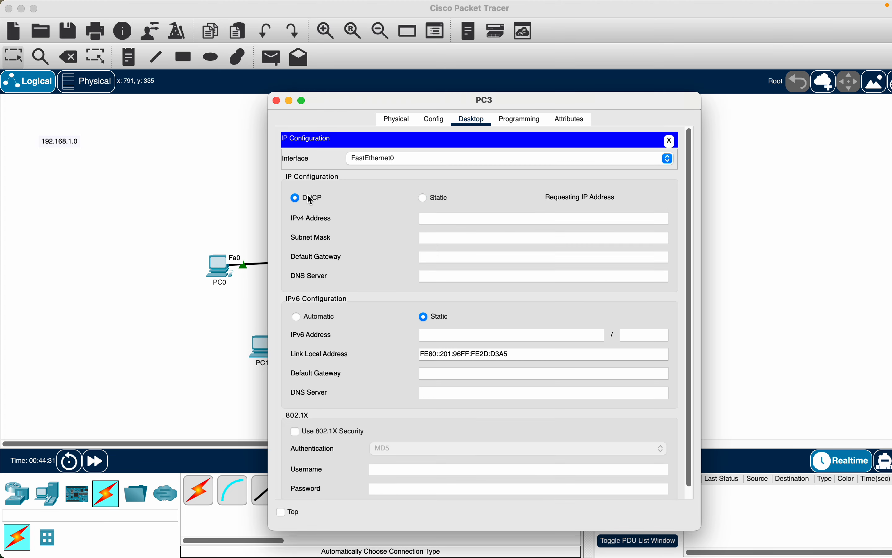
{"action": "left_click", "coordinate": [277, 100]}
Open PC4's IP Configuration, switch its IPv4 addressing to DHCP, and close its window.
{"action": "left_click", "coordinate": [544, 357]}
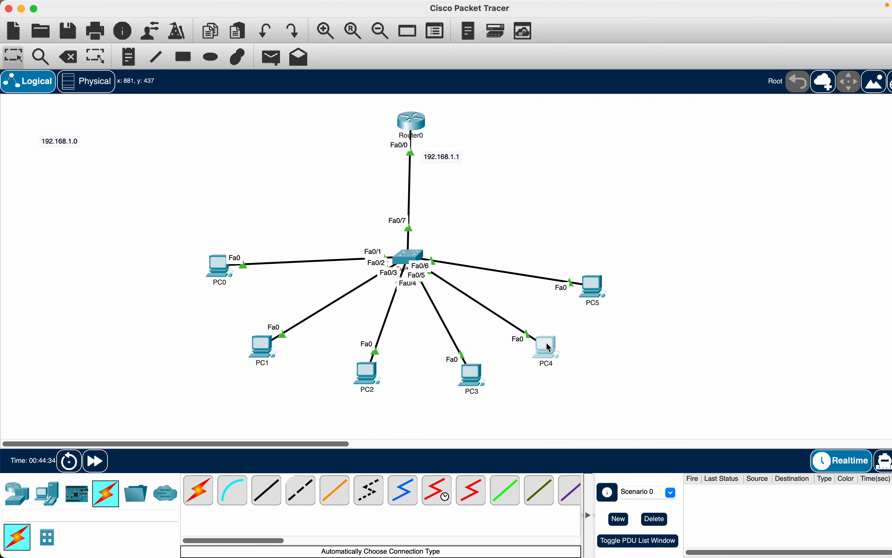
{"action": "left_click", "coordinate": [470, 127]}
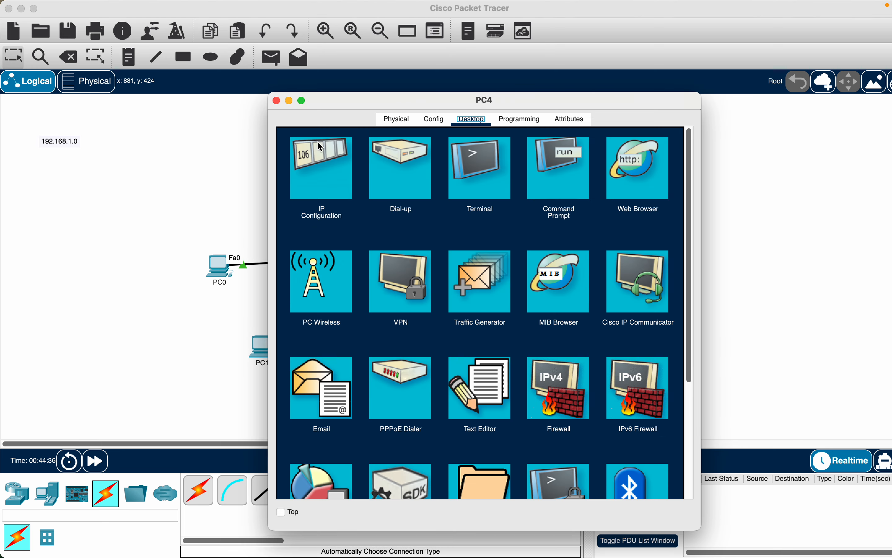
{"action": "left_click", "coordinate": [320, 147]}
{"action": "left_click", "coordinate": [318, 199]}
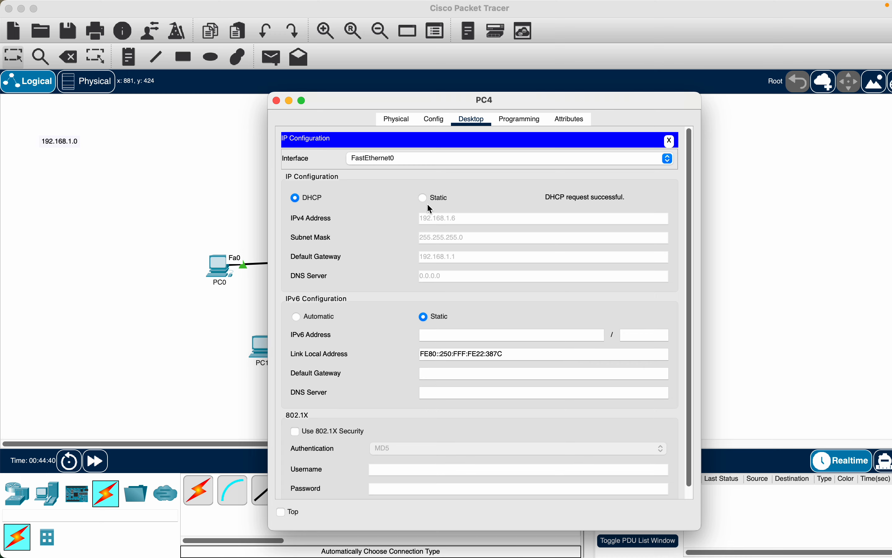
{"action": "left_click", "coordinate": [277, 101]}
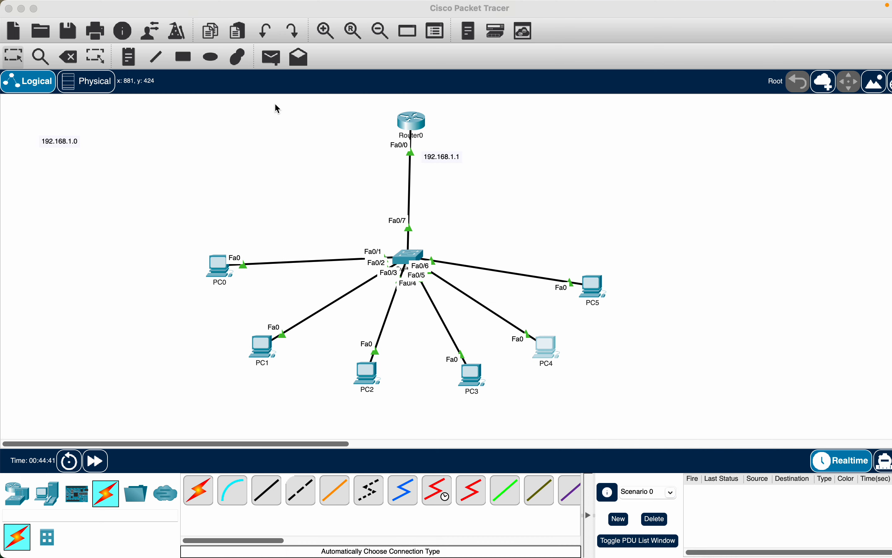
Open PC5's IP Configuration, switch its IPv4 addressing to DHCP, and close its window.
{"action": "left_click", "coordinate": [592, 286]}
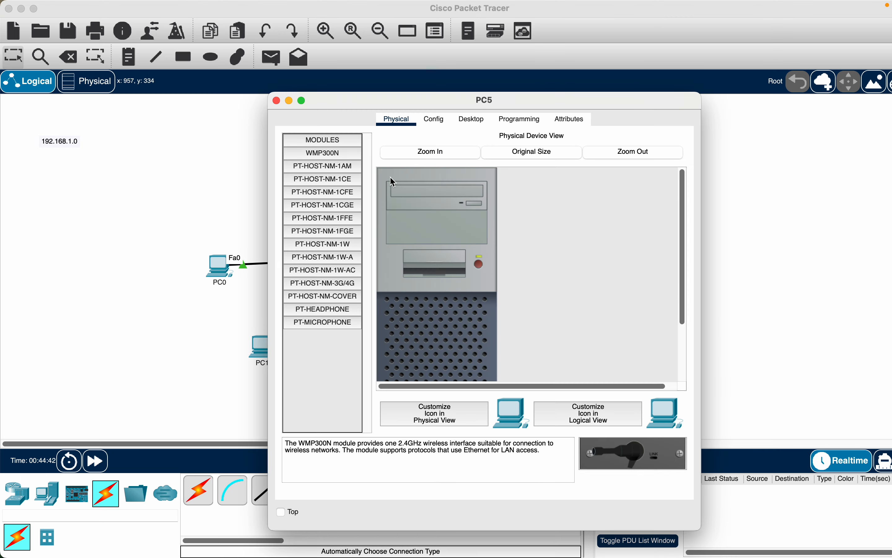
{"action": "left_click", "coordinate": [475, 119]}
{"action": "left_click", "coordinate": [319, 170]}
{"action": "left_click", "coordinate": [313, 198]}
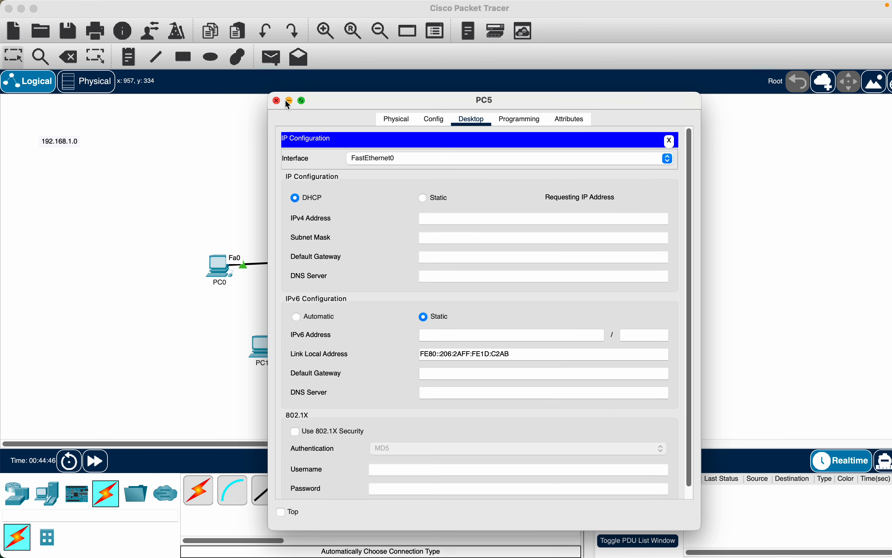
{"action": "left_click", "coordinate": [276, 101]}
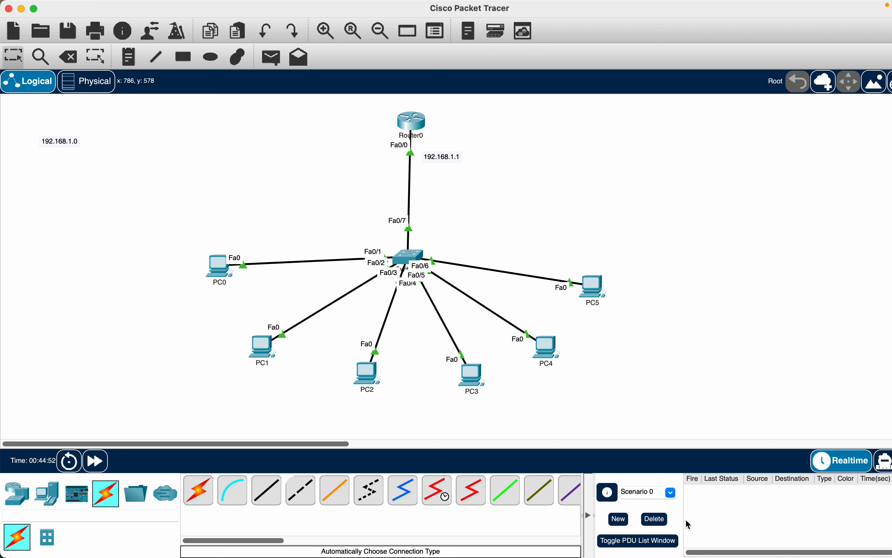
Widen the PDU list area and send a simple PDU from PC0 to PC5.
{"action": "left_click_drag", "start_coordinate": [582, 507], "coordinate": [379, 504]}
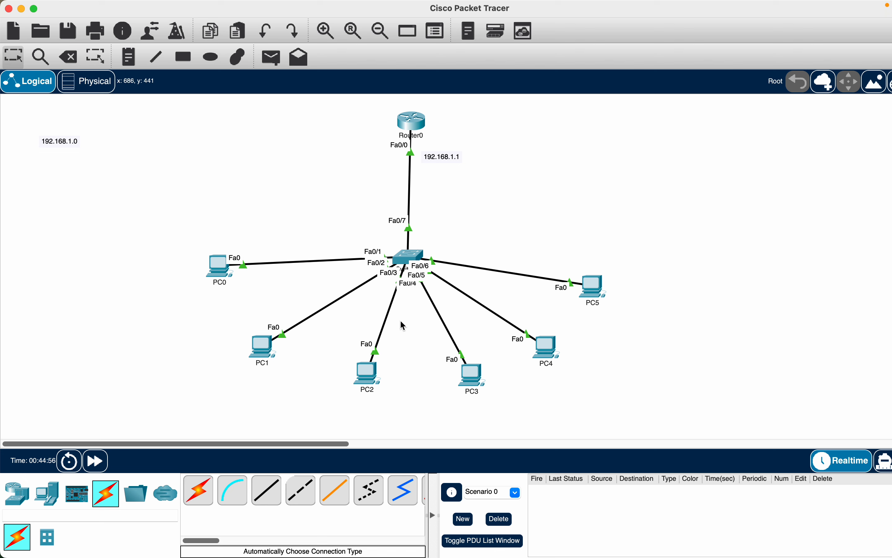
{"action": "left_click", "coordinate": [284, 58]}
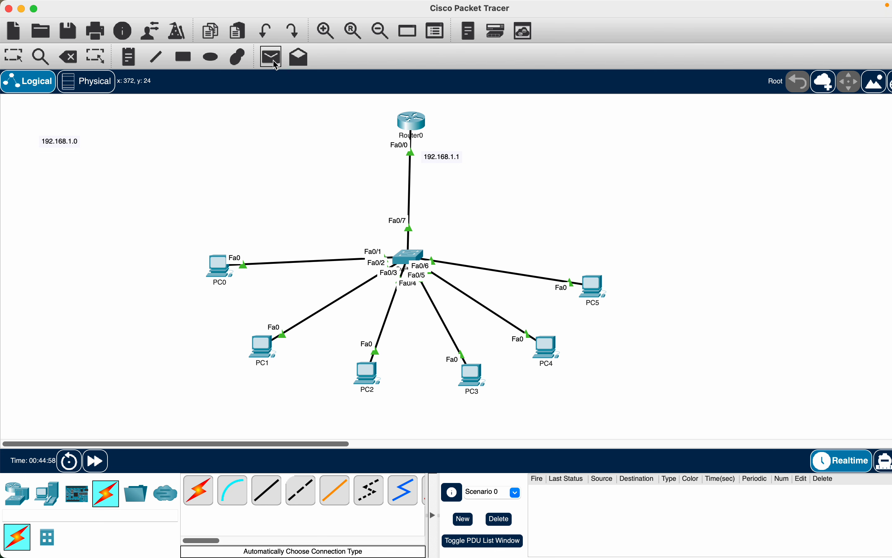
{"action": "left_click", "coordinate": [221, 267]}
{"action": "left_click", "coordinate": [586, 284]}
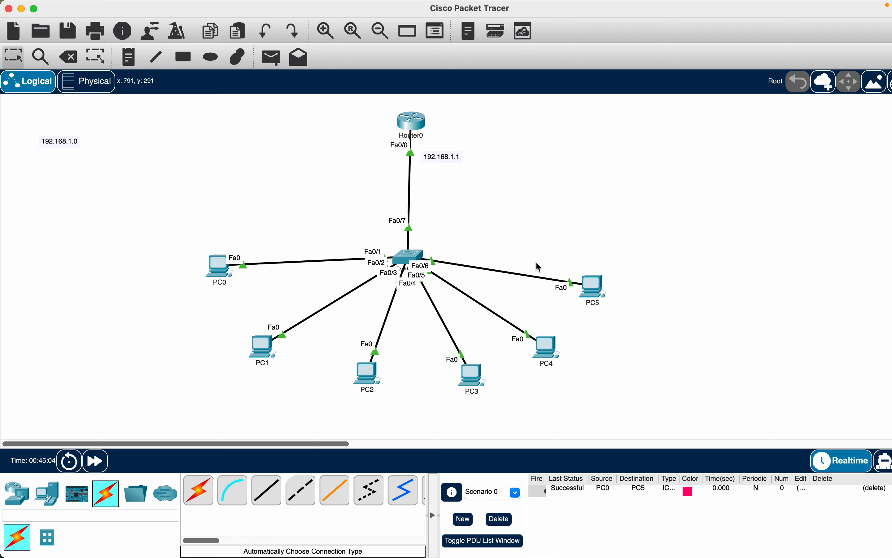
Send a simple PDU from PC1 to Router0 and return to the Select tool.
{"action": "left_click", "coordinate": [272, 57]}
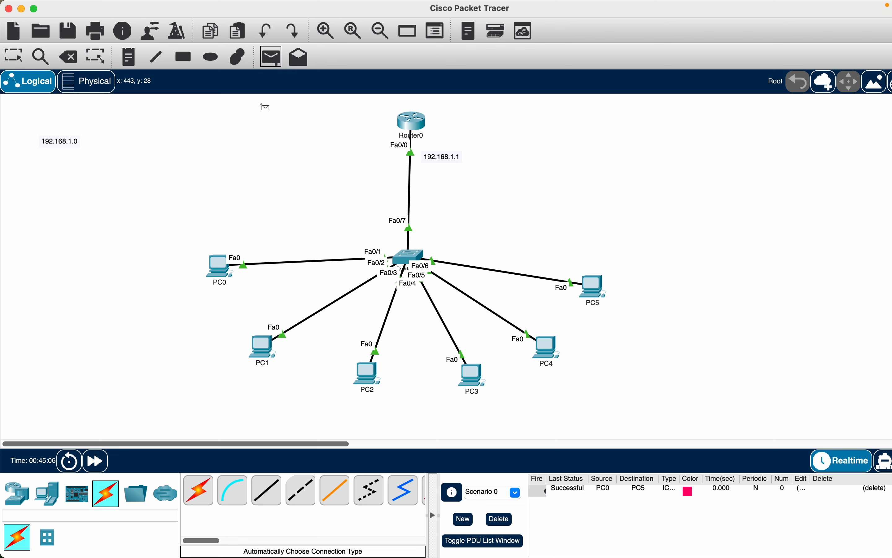
{"action": "left_click", "coordinate": [263, 348]}
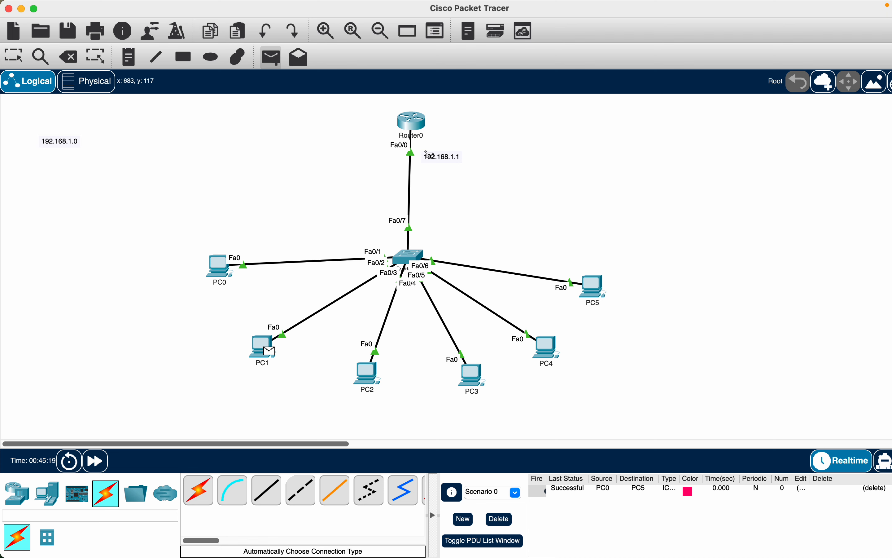
{"action": "left_click", "coordinate": [421, 123]}
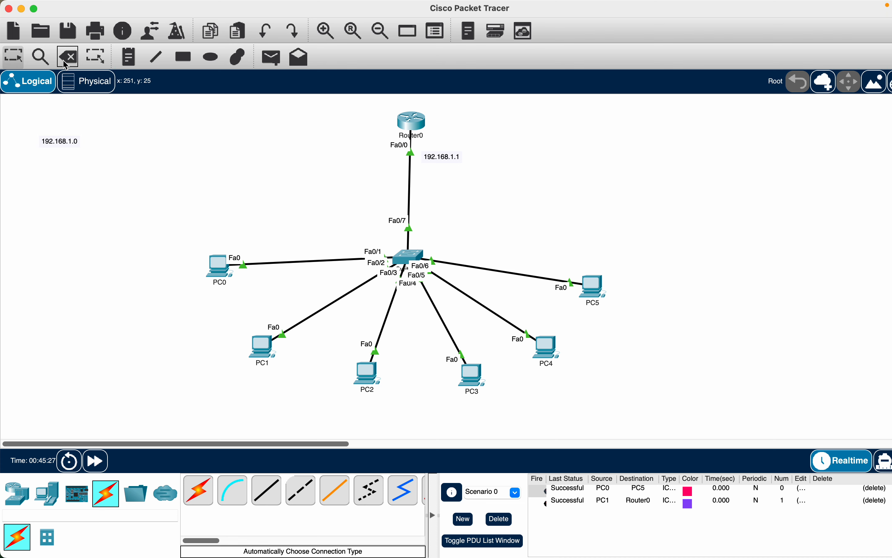
{"action": "left_click", "coordinate": [11, 58]}
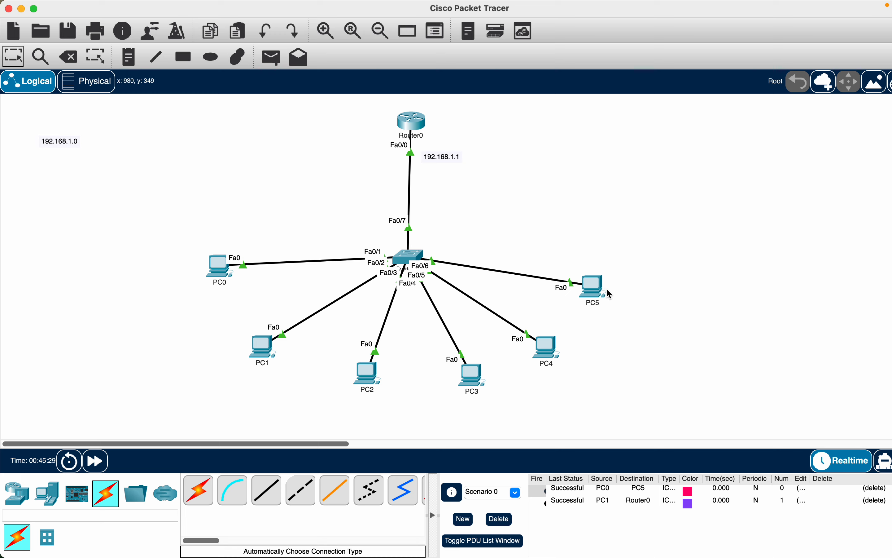
Check the IPv4 address assigned to PC5 in its IP Configuration and close its window.
{"action": "left_click", "coordinate": [596, 291]}
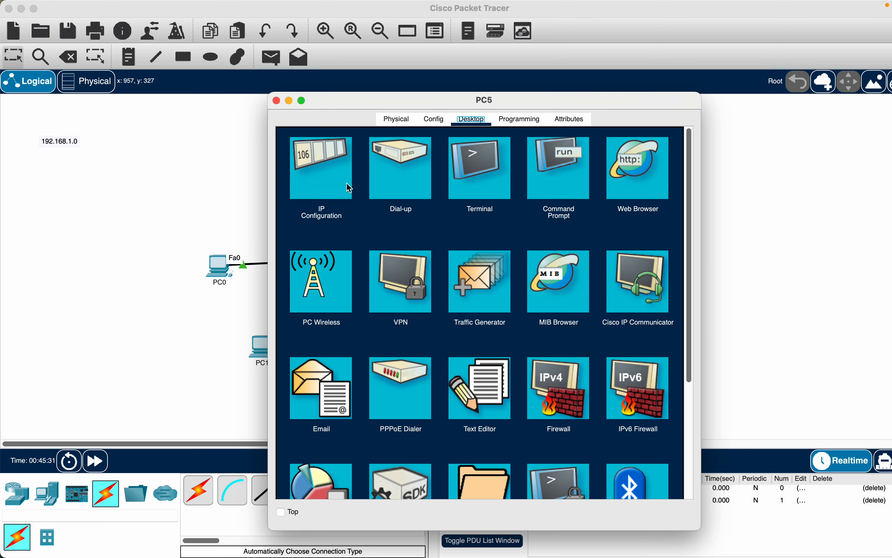
{"action": "left_click", "coordinate": [350, 188]}
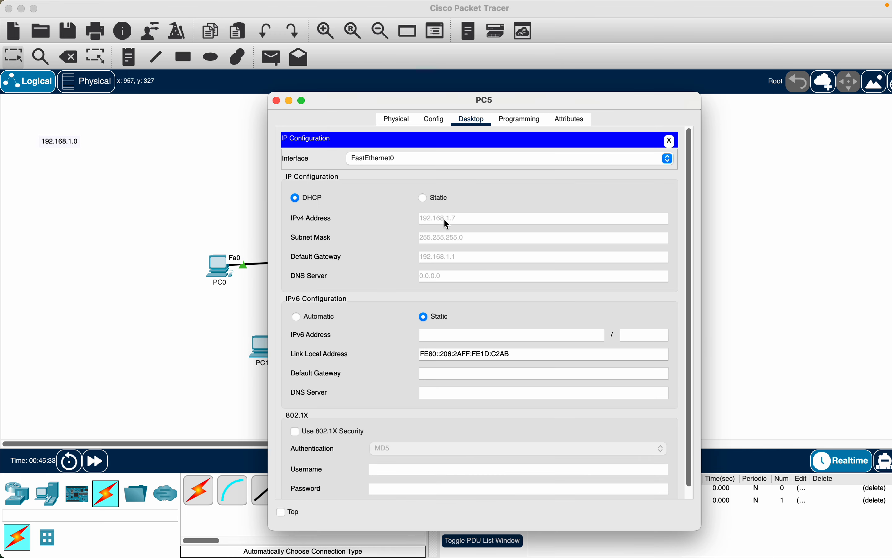
{"action": "left_click", "coordinate": [277, 100]}
Ping 192.168.1.7 from PC0's Command Prompt with its window kept on top, and close the window.
{"action": "left_click", "coordinate": [220, 266]}
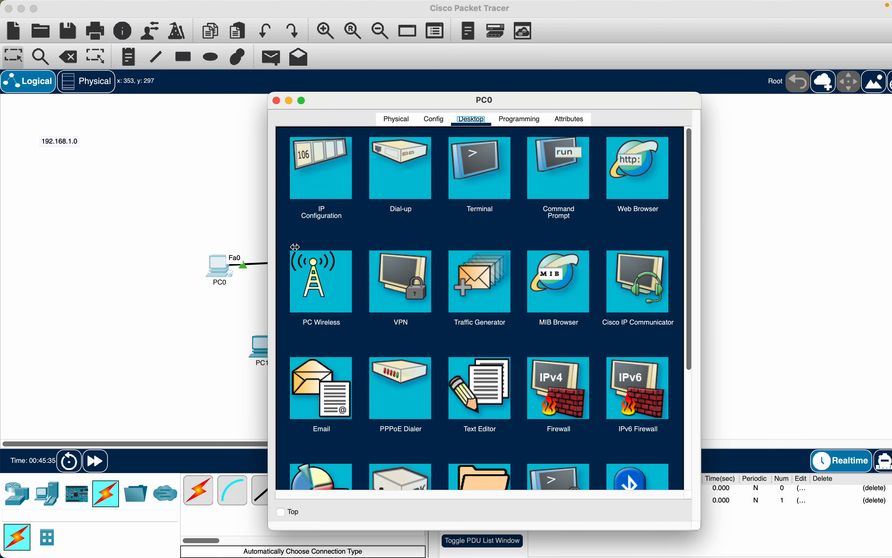
{"action": "left_click", "coordinate": [560, 185]}
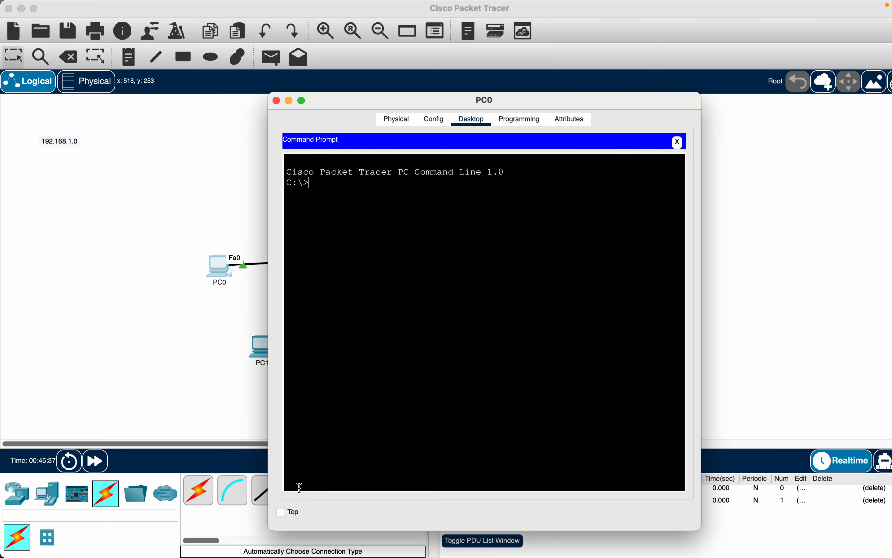
{"action": "left_click", "coordinate": [291, 511]}
{"action": "type", "text": "ping 192.168.1.7"}
{"action": "key", "text": "Return"}
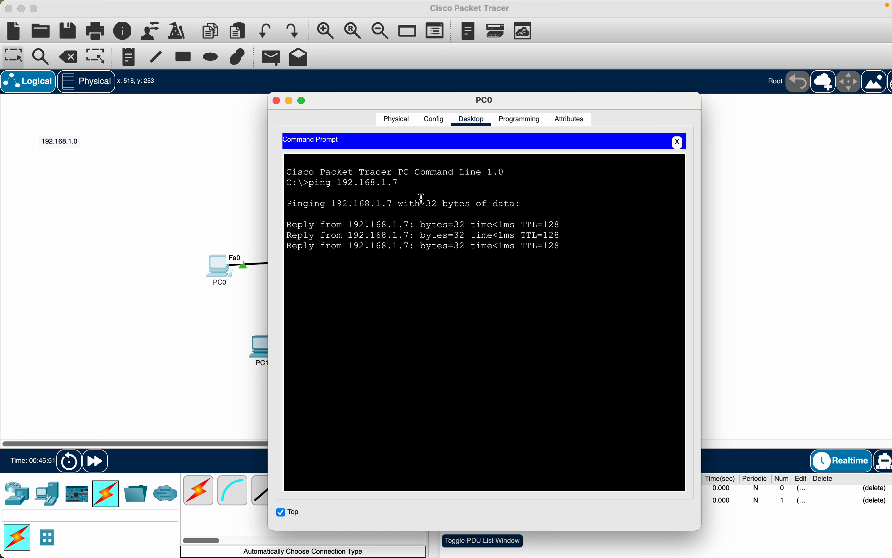
{"action": "left_click", "coordinate": [277, 101]}
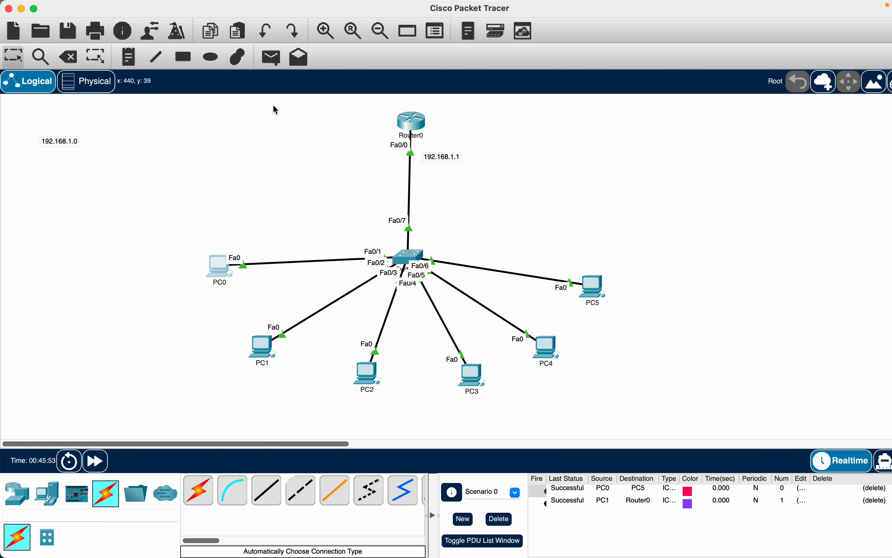